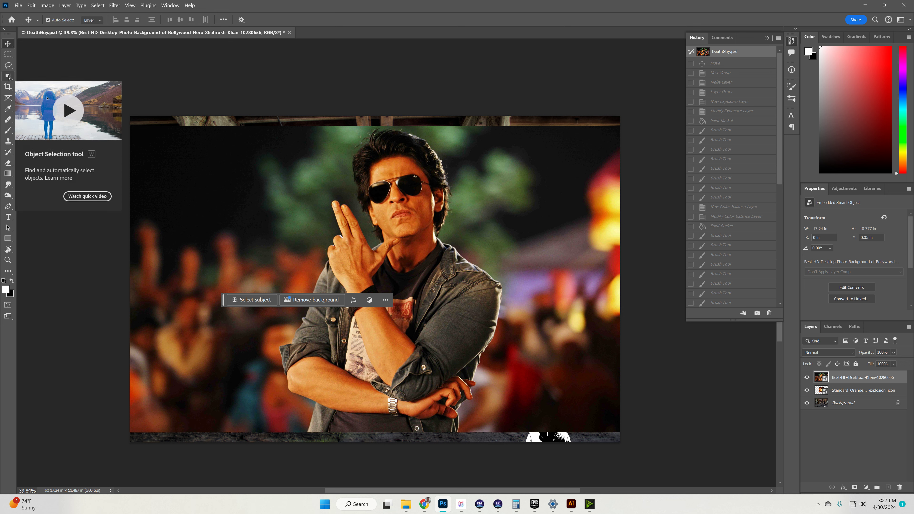
Step: Select the man in sunglasses with the Object Selection tool and add a layer mask that hides his original background
click(9, 78)
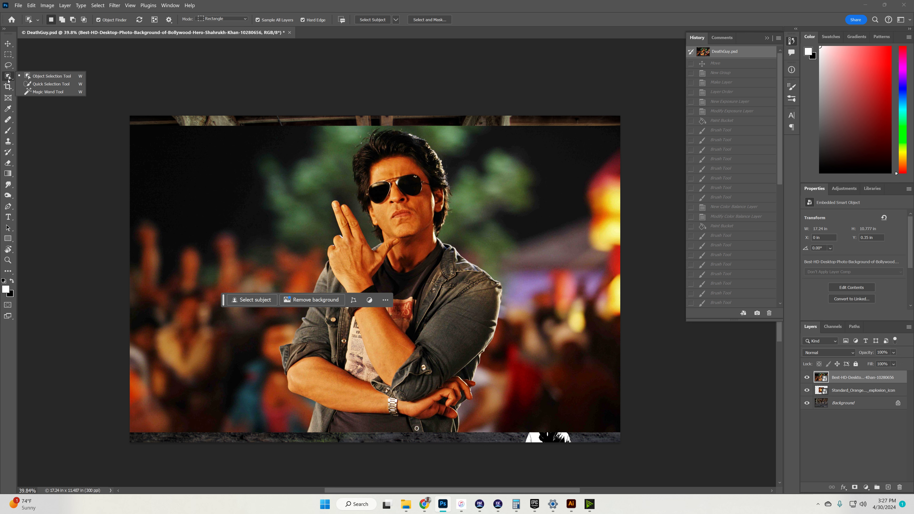
click(51, 76)
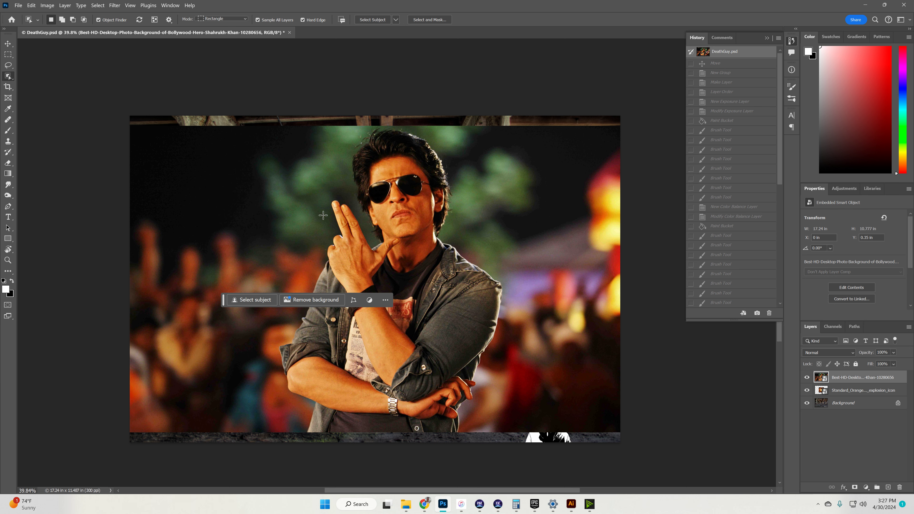
click(385, 219)
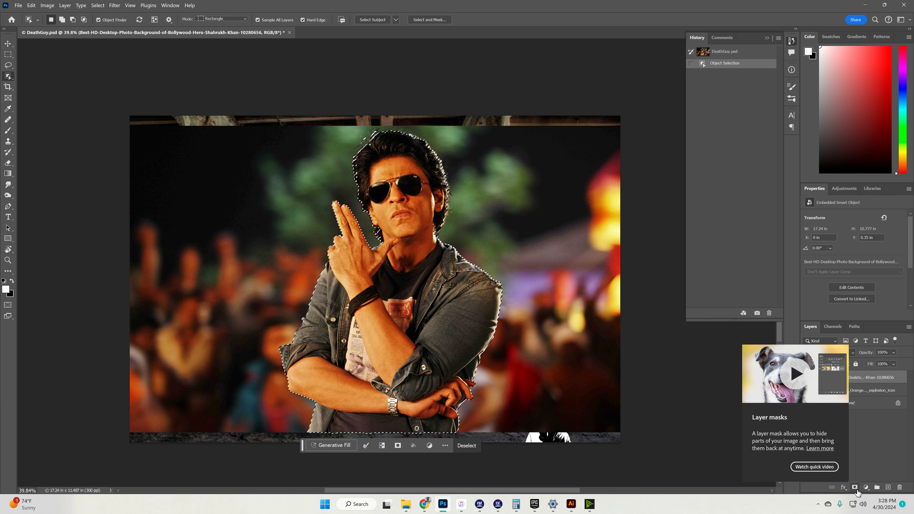
click(856, 488)
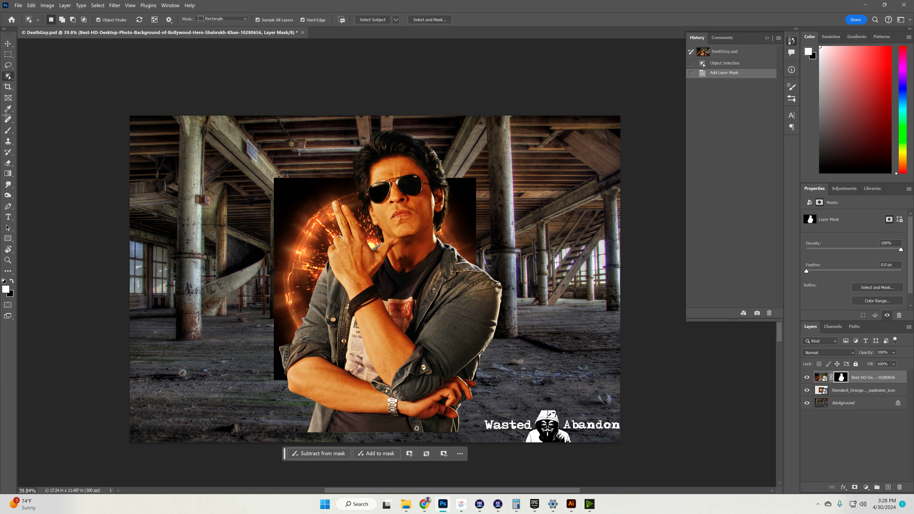
Step: Try painting the man's layer mask with a smaller soft brush, white beside his head and black over his face, and undo both strokes
click(8, 130)
right_click(404, 153)
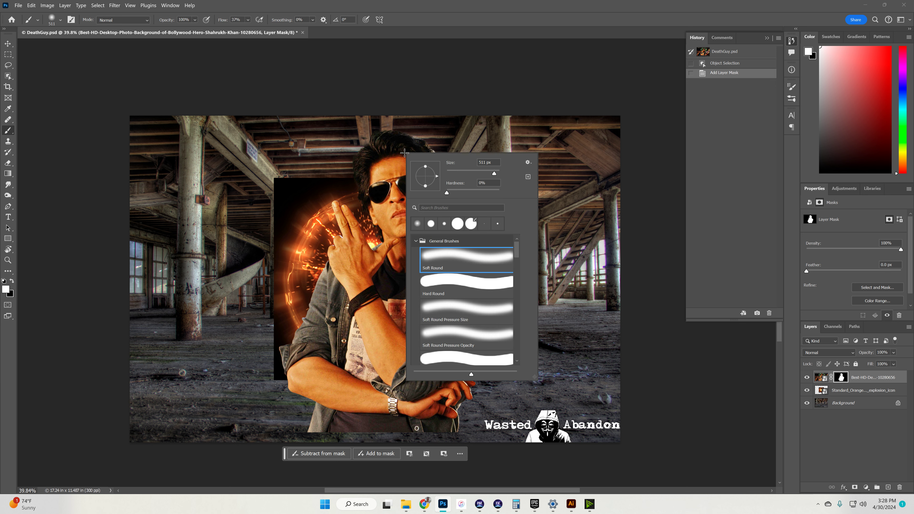
click(479, 174)
mouse_move(445, 120)
mouse_down()
mouse_move(428, 165)
mouse_move(436, 136)
mouse_move(440, 279)
mouse_move(450, 244)
mouse_move(461, 264)
mouse_move(449, 262)
mouse_up()
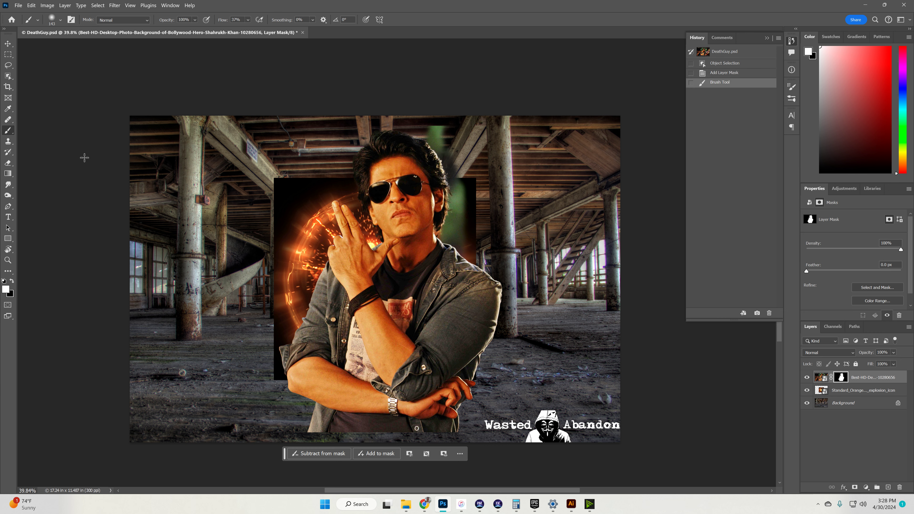
click(12, 281)
mouse_move(463, 195)
mouse_down()
mouse_move(416, 201)
mouse_move(398, 191)
mouse_move(399, 159)
mouse_move(390, 214)
mouse_move(393, 191)
mouse_move(387, 170)
mouse_up()
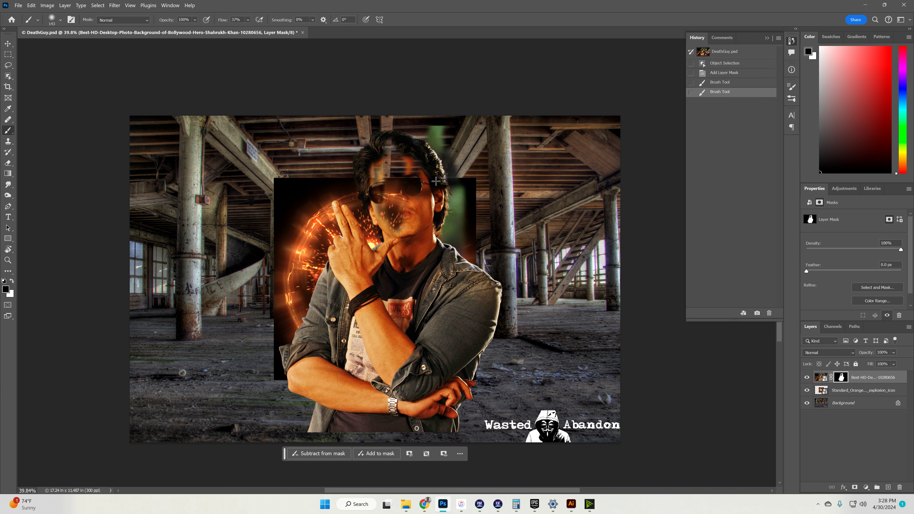
key(ctrl+z)
key(ctrl+z)
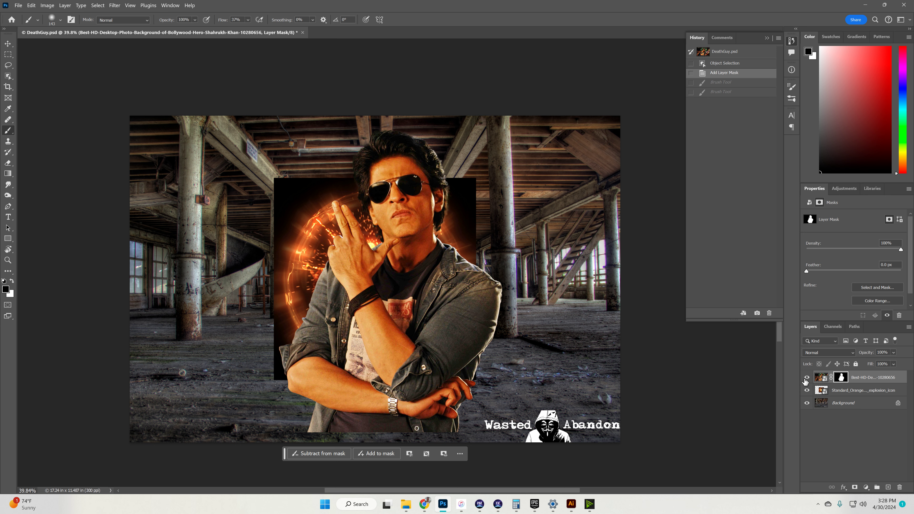
Step: Move the masked man down and to the right of the explosion and scale him to about 82.4%
click(7, 44)
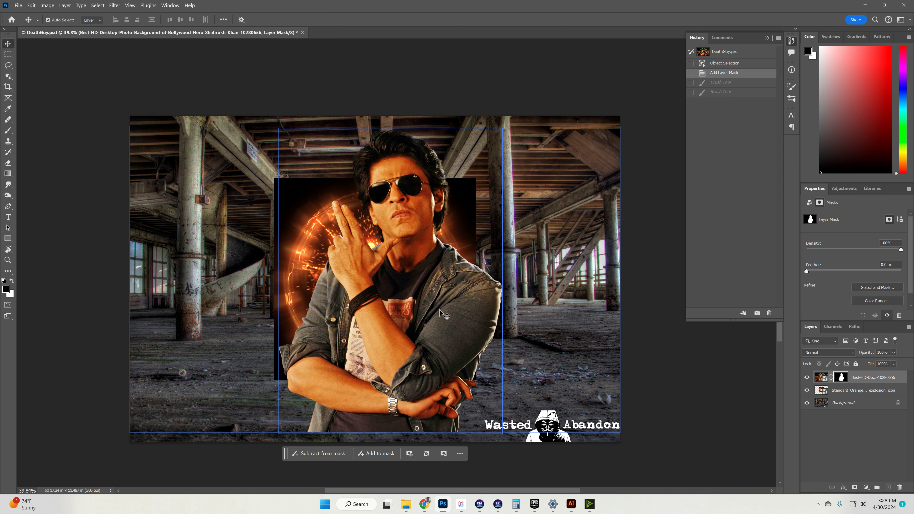
drag(315, 205, 448, 245)
key(ctrl+t)
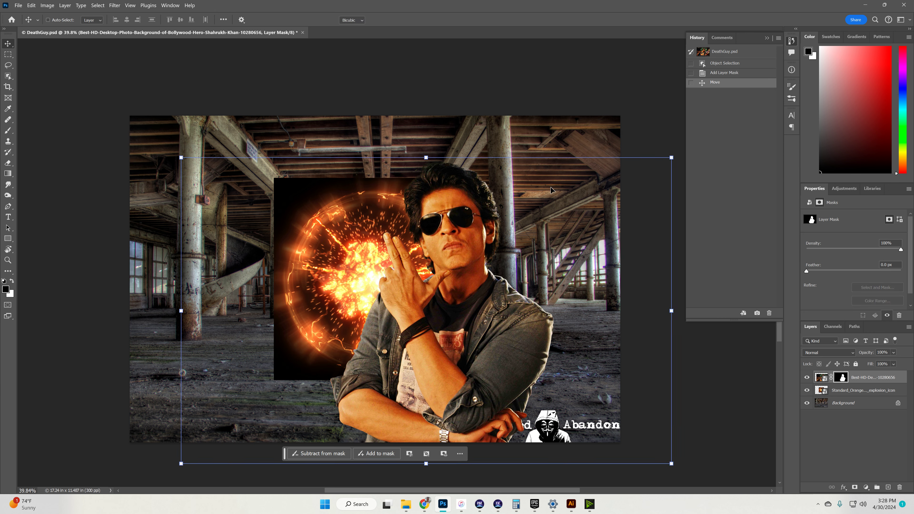
drag(671, 158, 571, 236)
drag(372, 366, 418, 363)
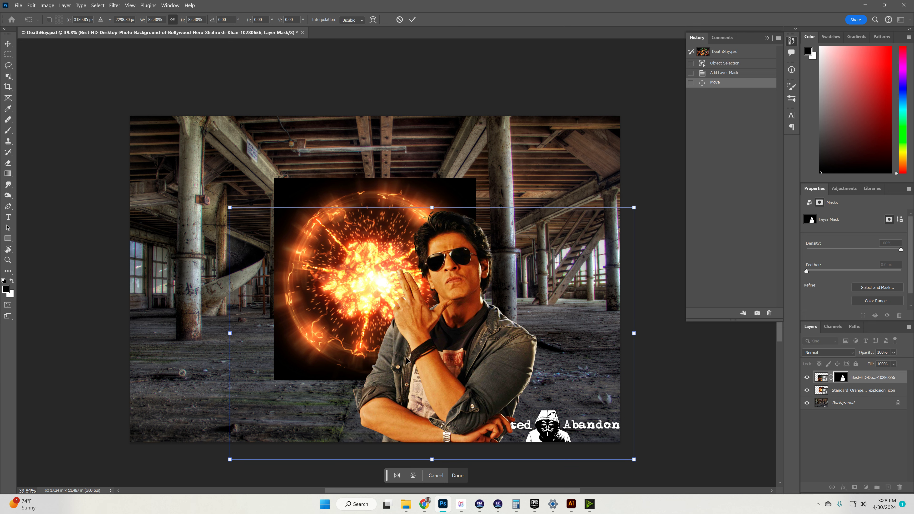
key(Return)
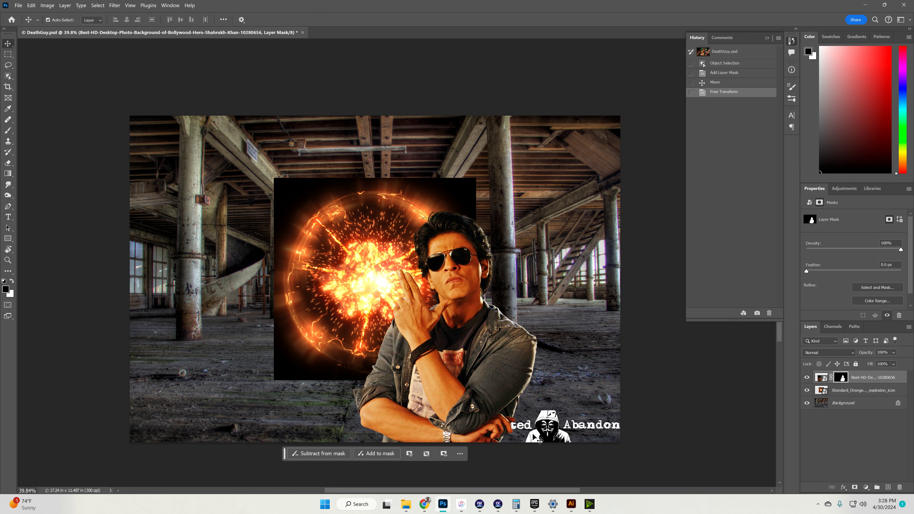
Step: Hide the man and explosion layers and convert the locked Background into a regular layer named Layer 0
click(807, 377)
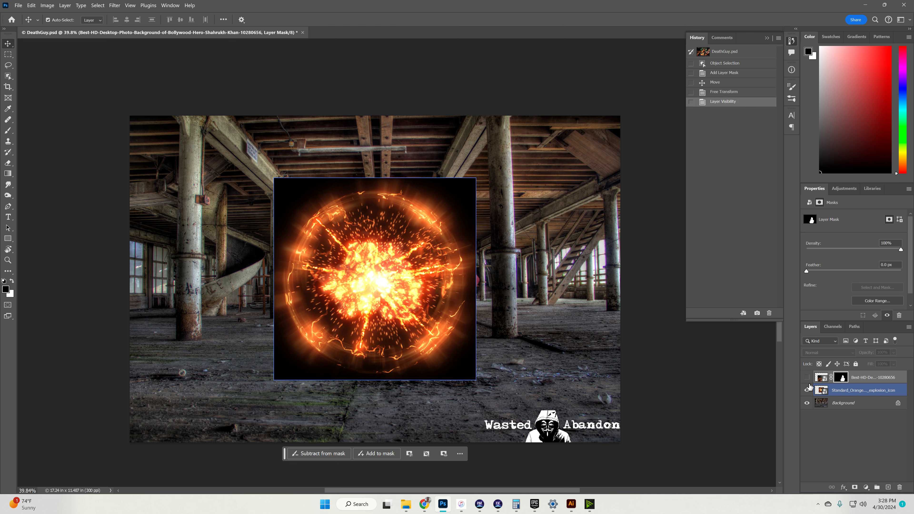
click(807, 390)
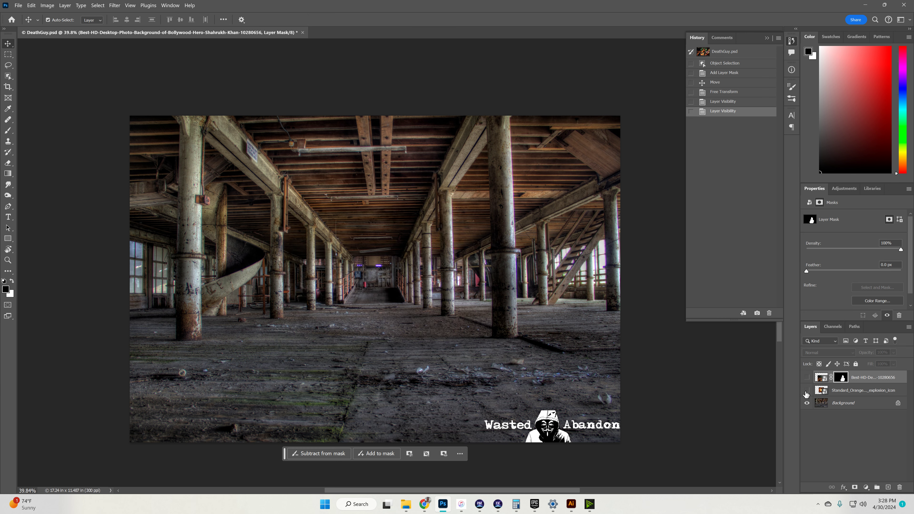
double_click(836, 404)
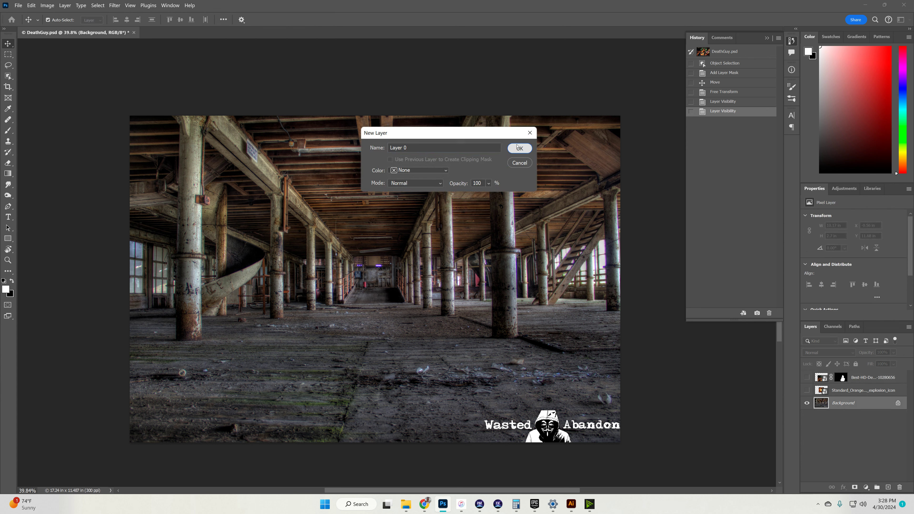
click(520, 148)
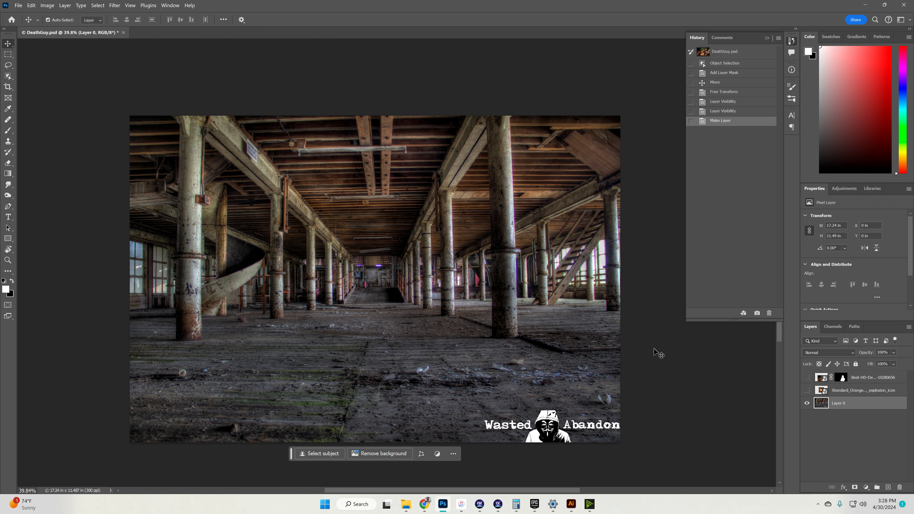
Step: Remove the "Wasted Abandon" watermark by marquee-selecting it and running Generative Fill without a prompt, then compare before and after
click(8, 54)
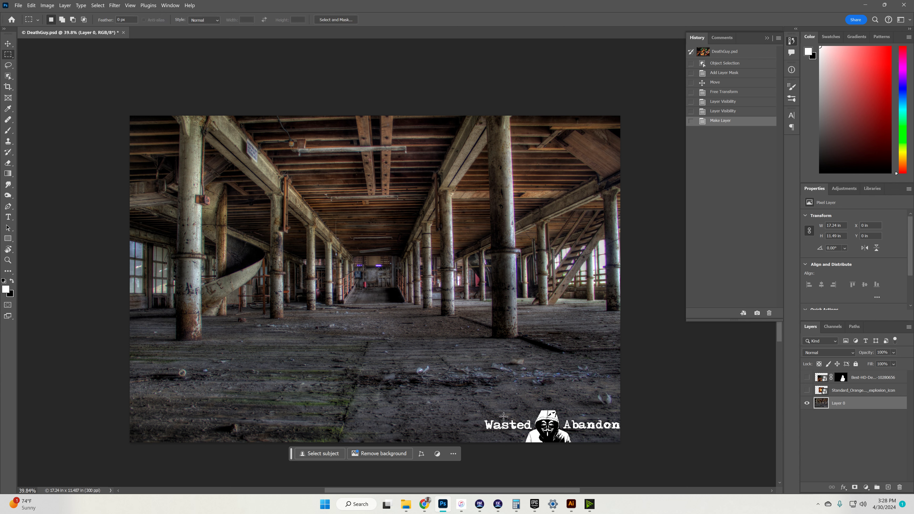
drag(480, 402, 625, 452)
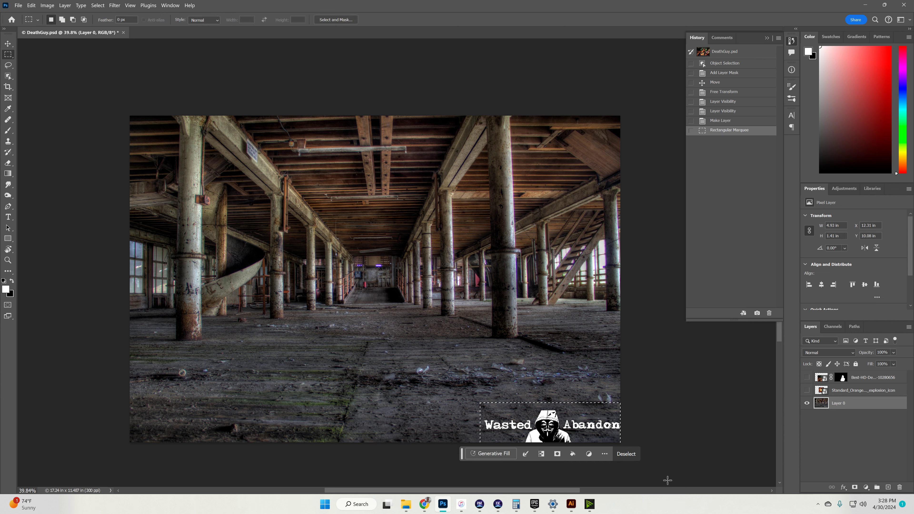
click(505, 454)
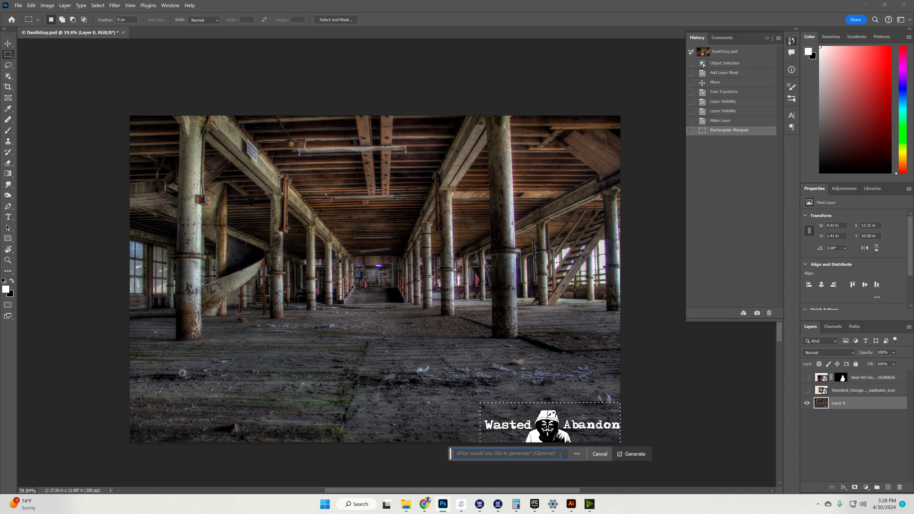
click(630, 455)
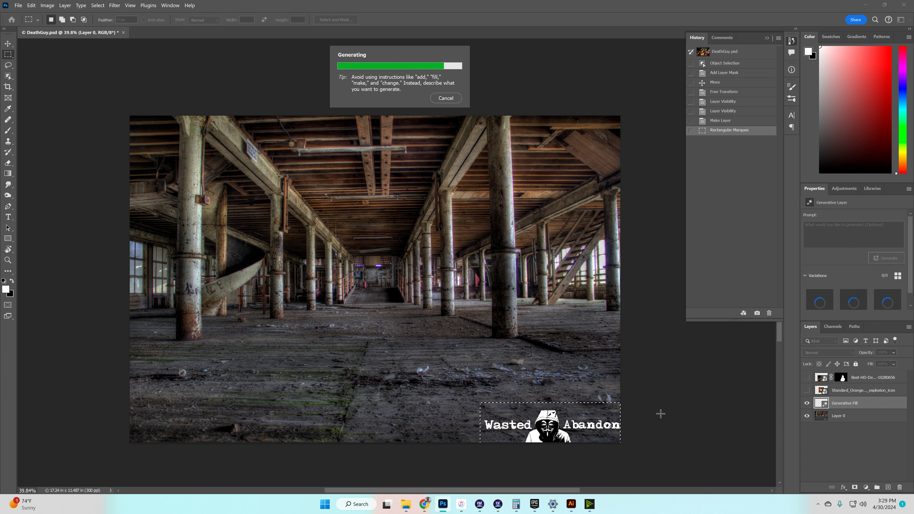
click(808, 404)
click(807, 404)
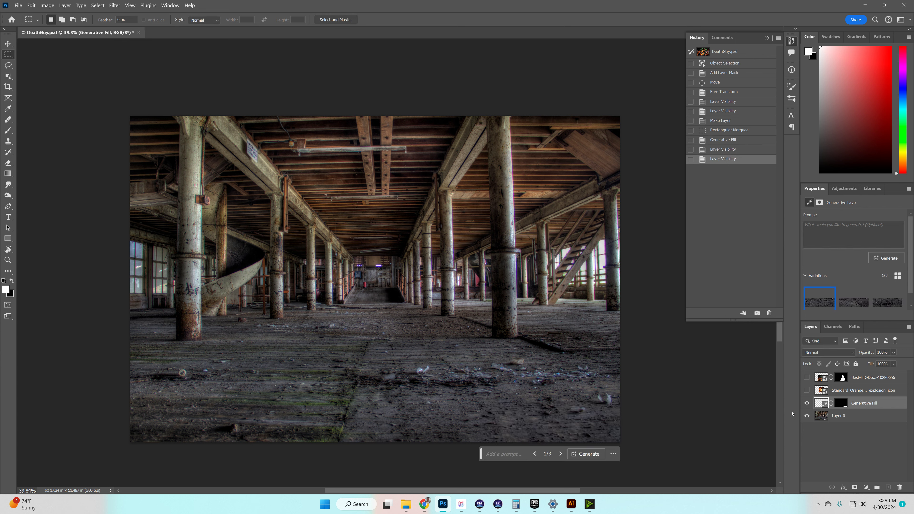
Step: Show the man and explosion layers again and set the explosion layer's blend mode to Screen
click(805, 382)
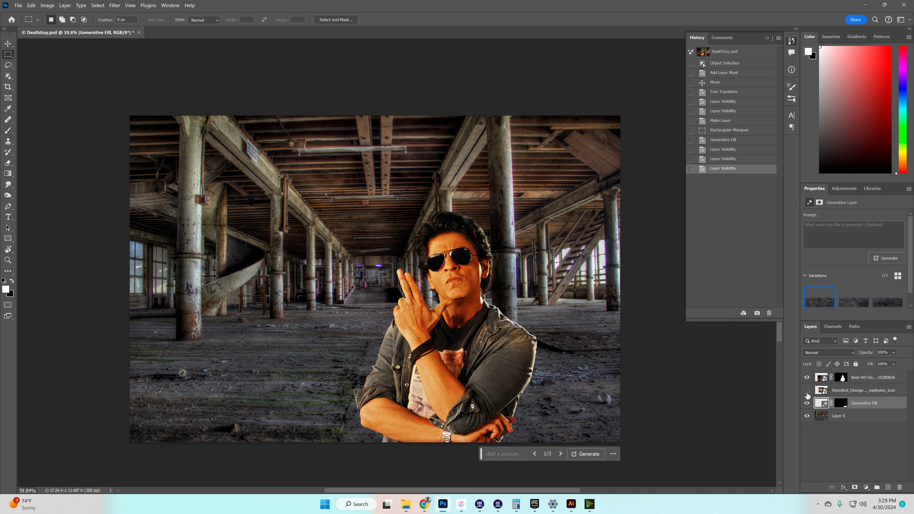
click(807, 391)
click(814, 390)
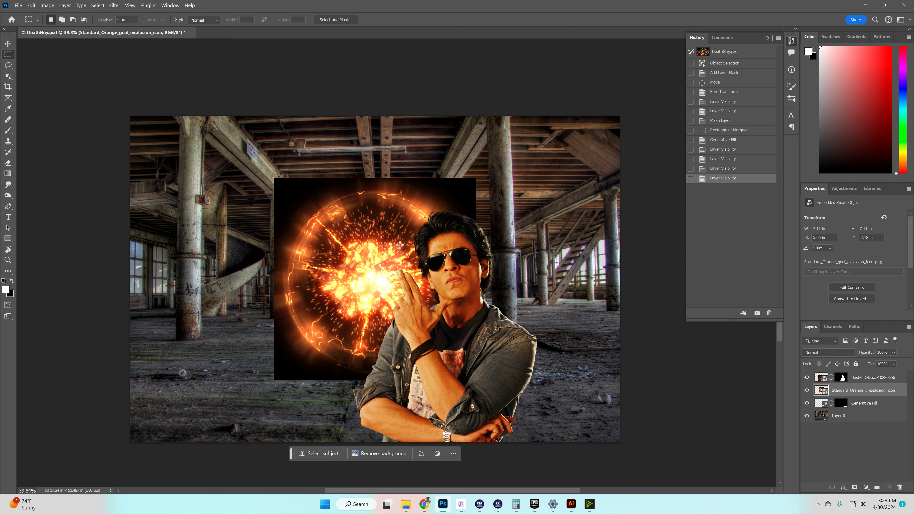
click(830, 356)
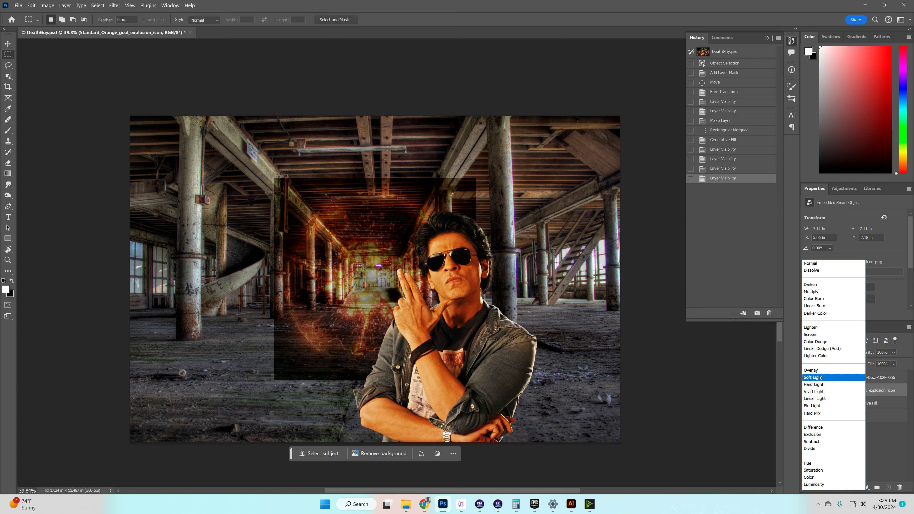
click(824, 336)
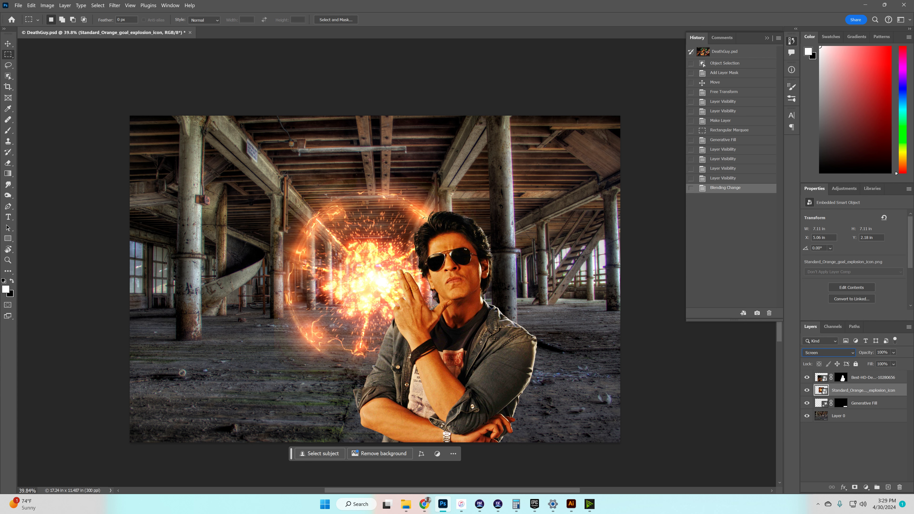
Step: Move the explosion behind the man's raised fingers and scale it down to about 5.46 in wide
click(7, 43)
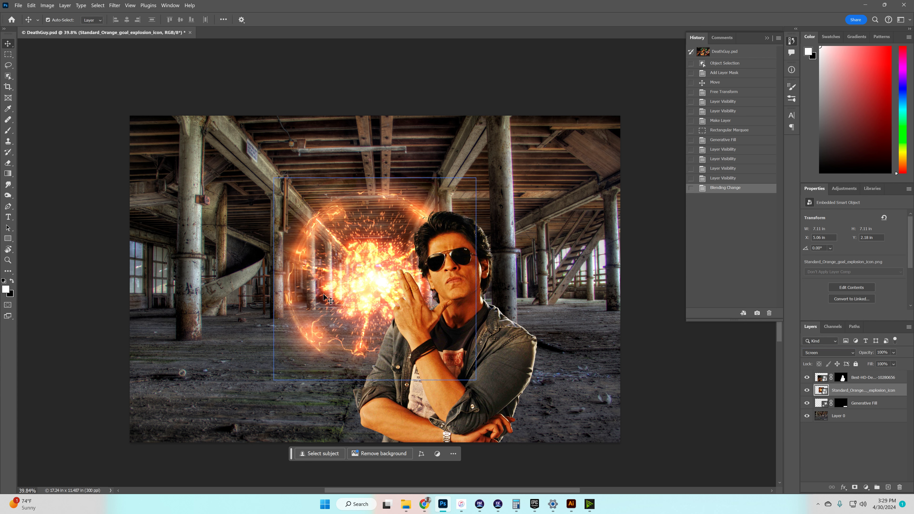
drag(328, 298, 345, 275)
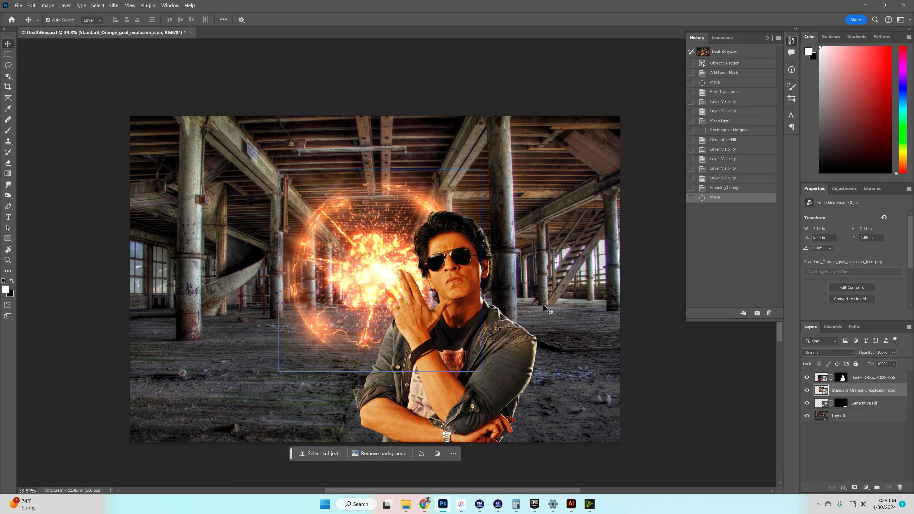
key(ctrl+t)
drag(482, 167, 463, 197)
key(Return)
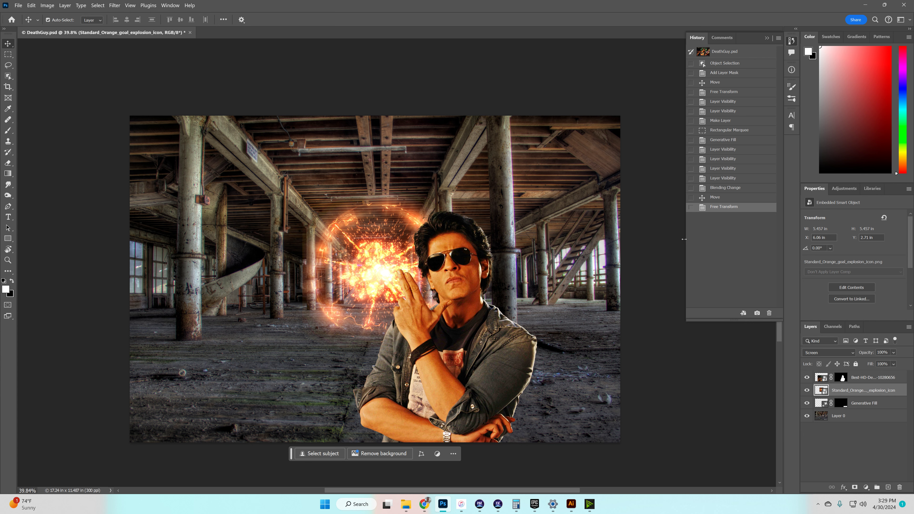
Step: Group the Generative Fill layer with Layer 0 and name the group Background
click(575, 271)
click(856, 409)
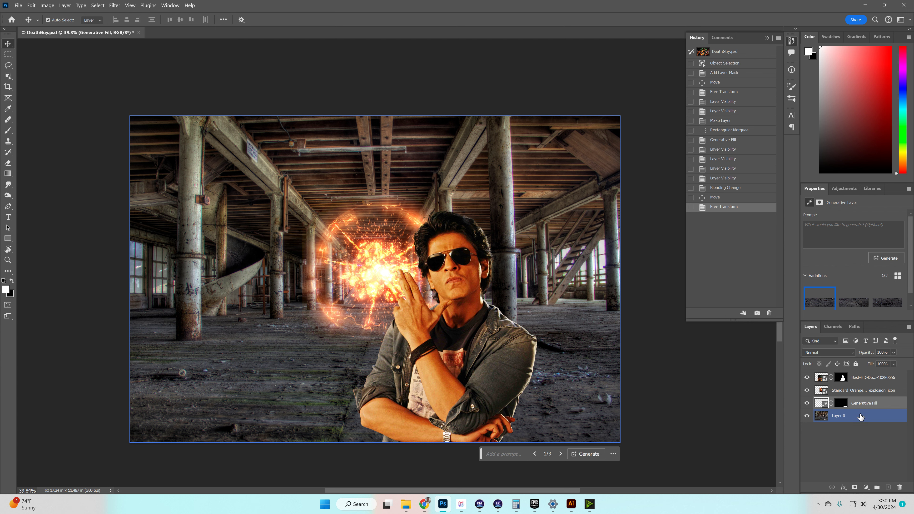
shift+click(860, 416)
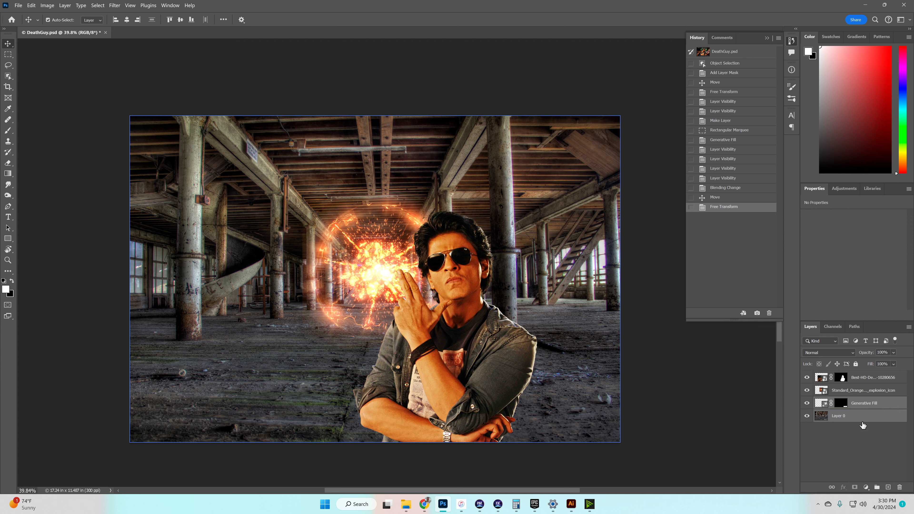
click(877, 487)
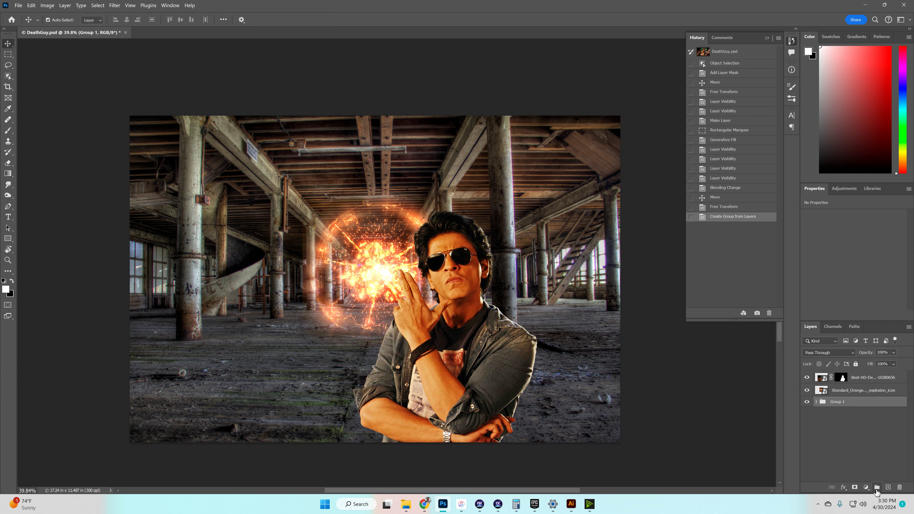
double_click(837, 401)
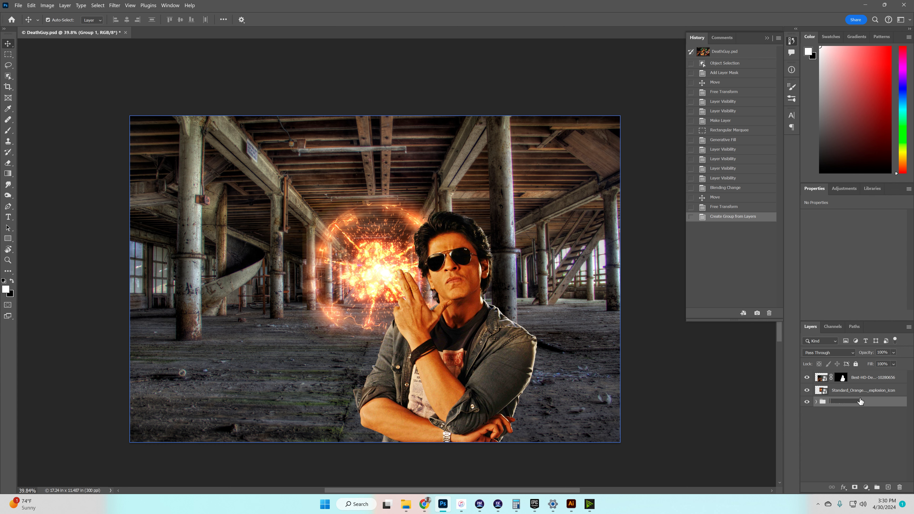
text(Background)
key(Return)
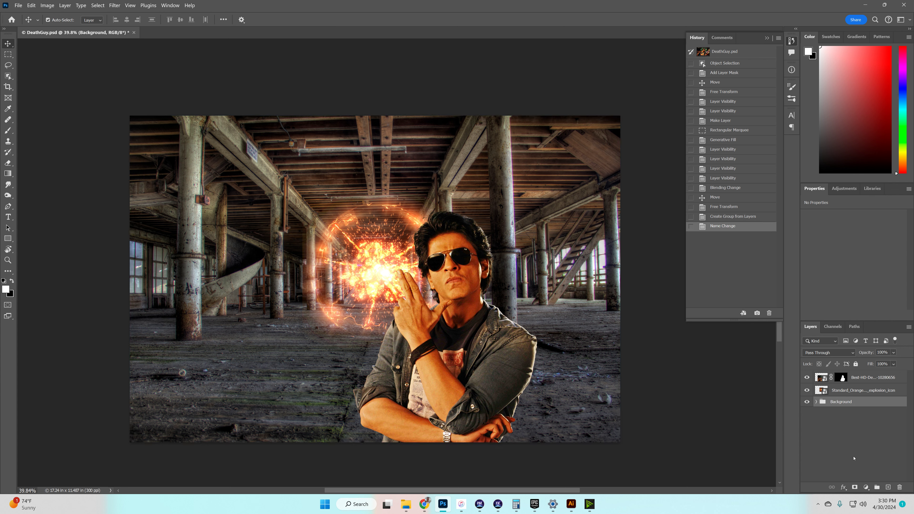
Step: Add an Exposure adjustment layer directly above the Background group
click(866, 487)
click(866, 488)
click(867, 488)
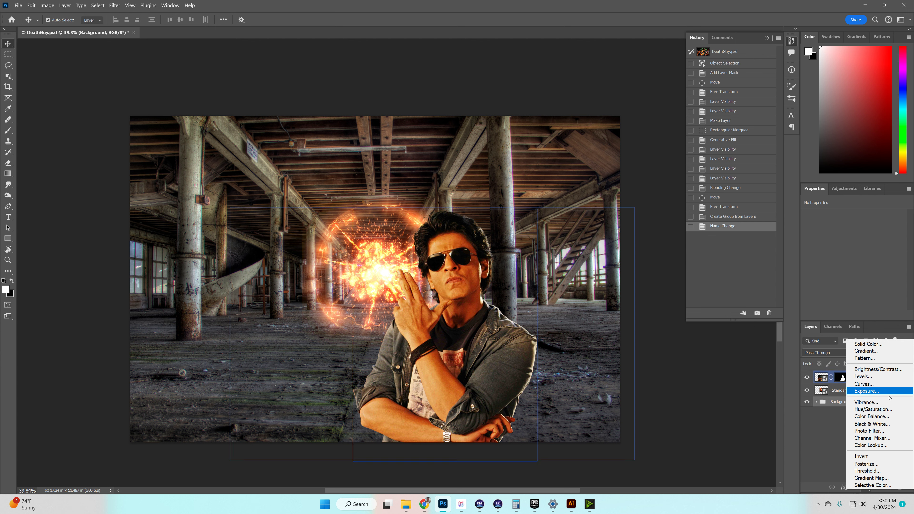
click(877, 394)
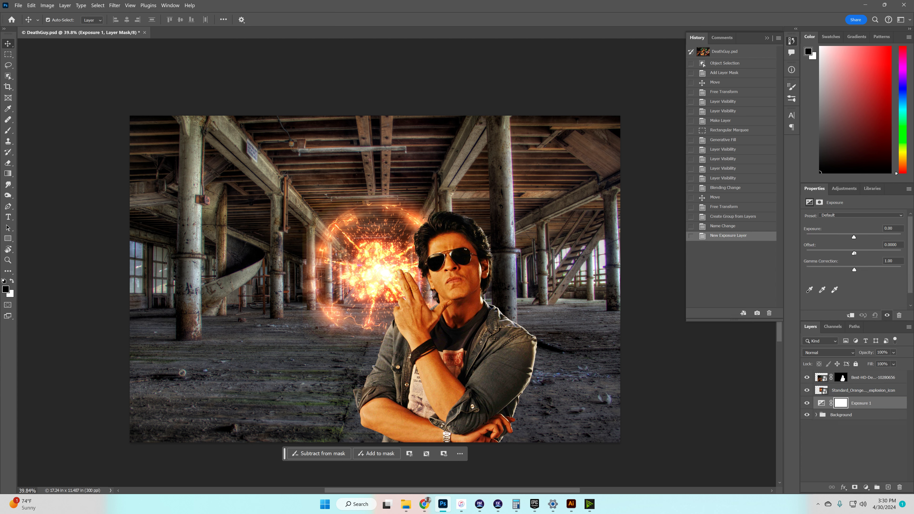
Step: Set the Exposure adjustment to an exposure of +2.73 and a gamma correction of 1.14
drag(857, 237, 875, 238)
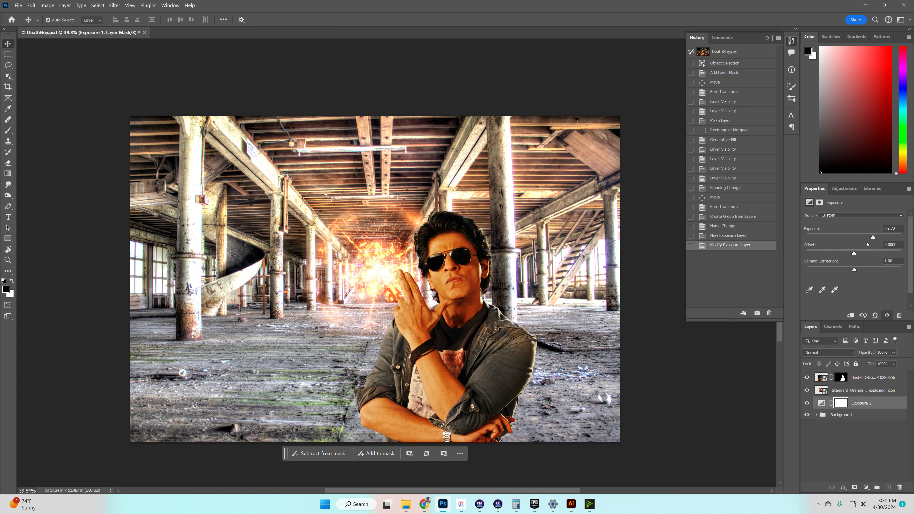
mouse_move(855, 271)
mouse_down()
mouse_move(864, 271)
mouse_move(848, 270)
mouse_up()
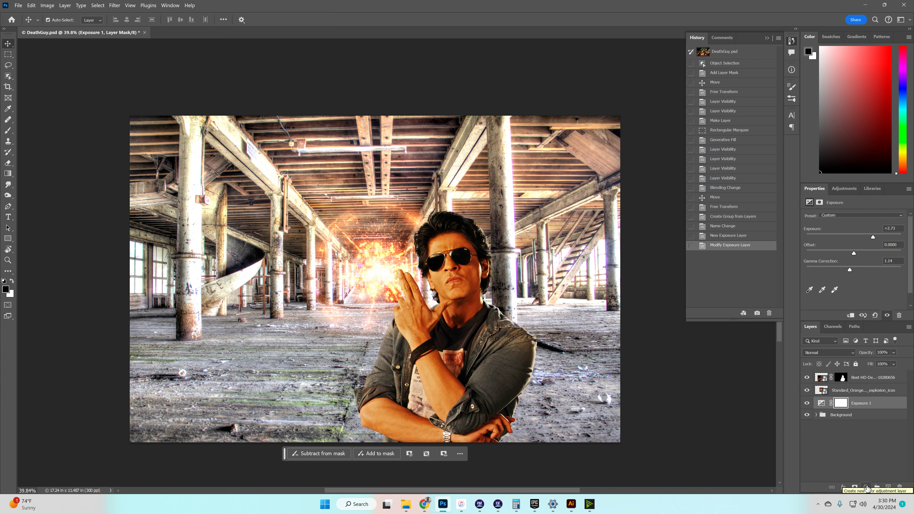
Step: Add a Color Balance adjustment layer above Exposure 1 with midtones at +57 toward red and -67 toward yellow
click(867, 488)
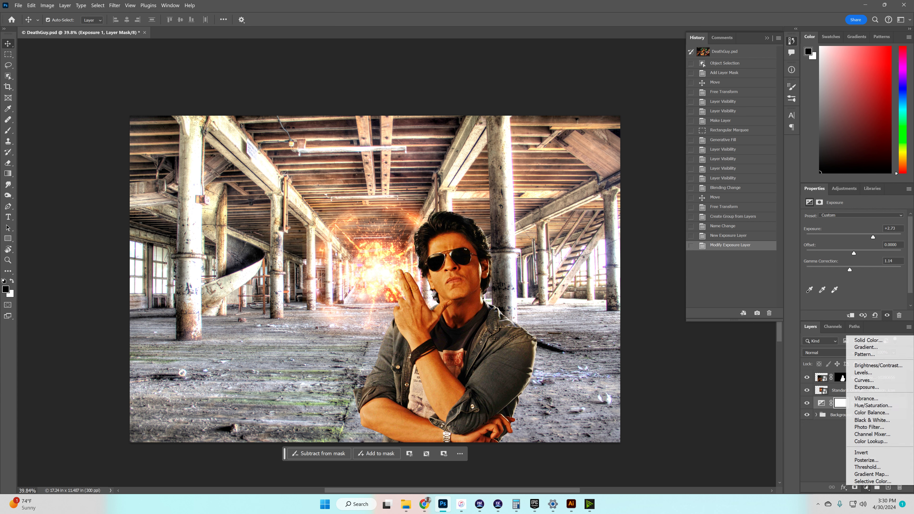
click(883, 416)
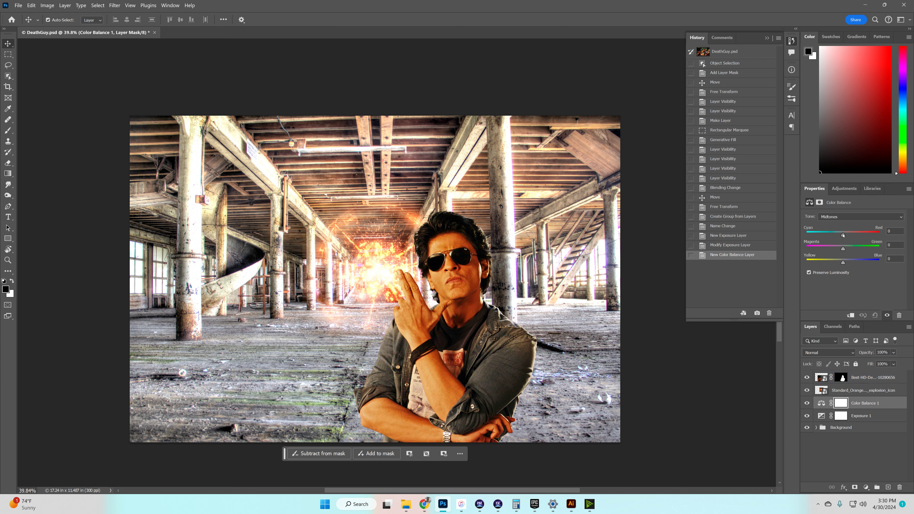
drag(858, 235, 864, 235)
drag(843, 264, 825, 264)
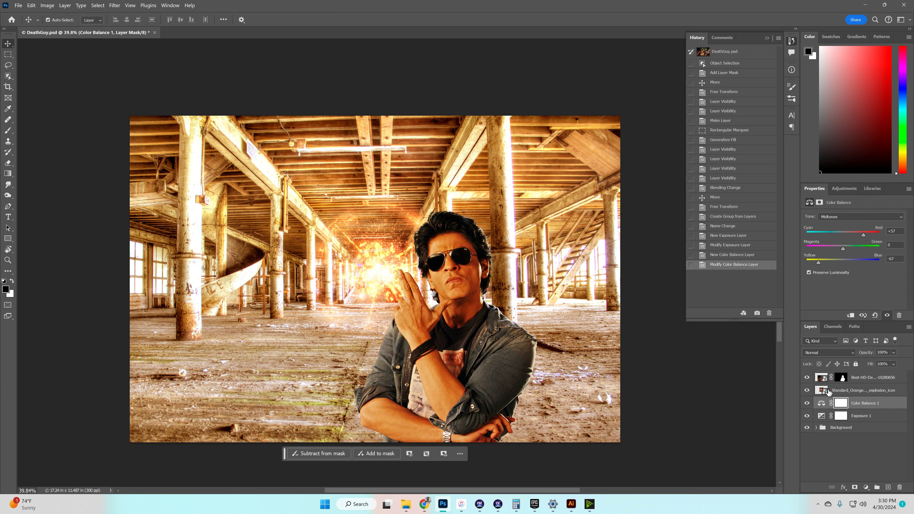
Step: Fill the layer masks of the Color Balance and Exposure adjustments with black using the Paint Bucket
click(841, 403)
click(840, 414)
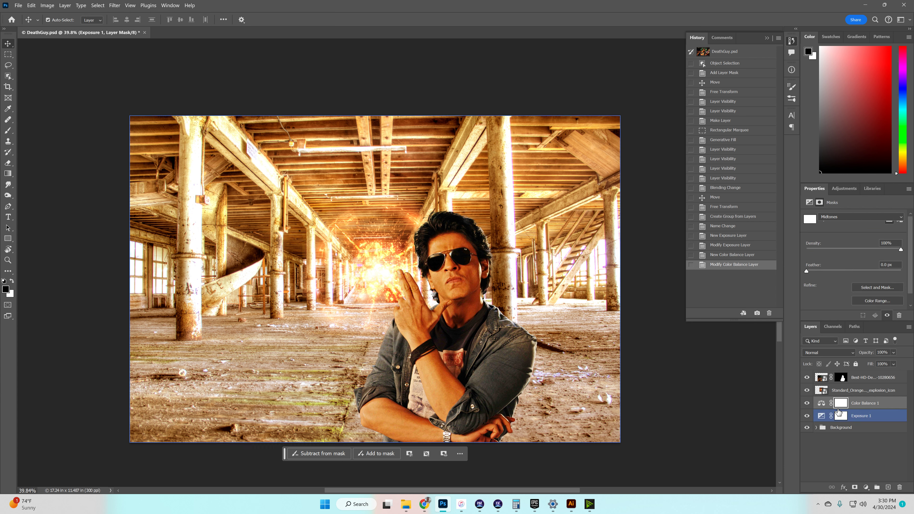
click(840, 406)
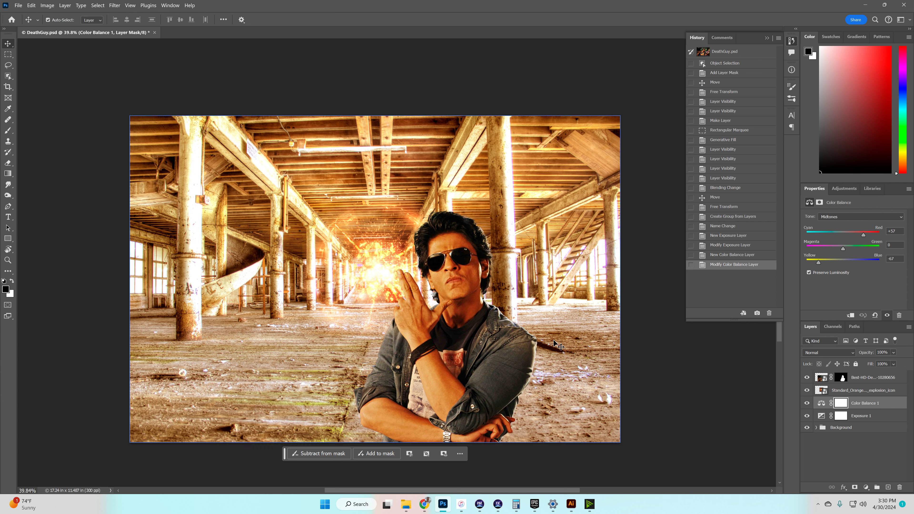
click(8, 173)
click(37, 181)
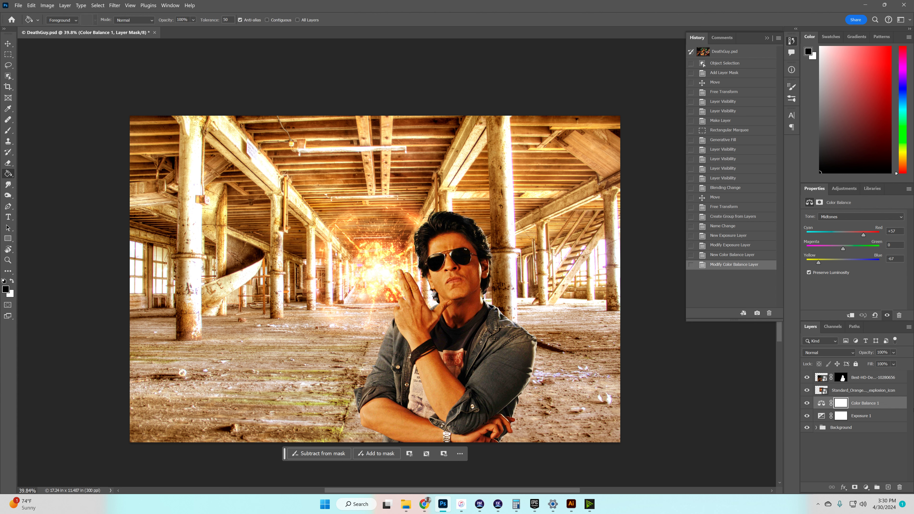
click(850, 406)
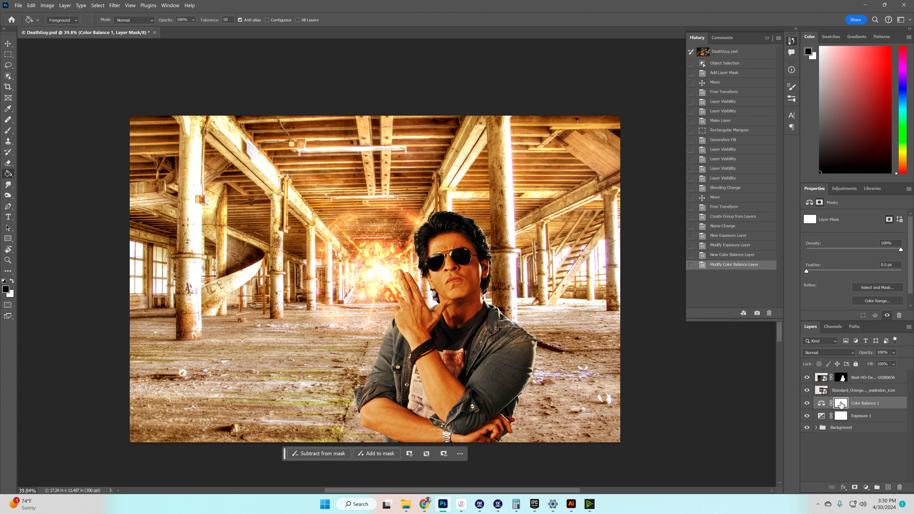
click(381, 252)
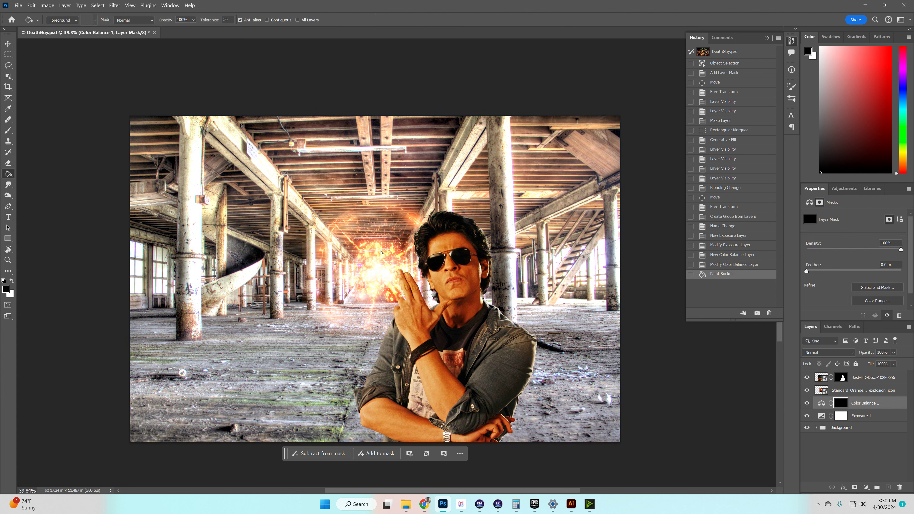
click(839, 419)
click(349, 282)
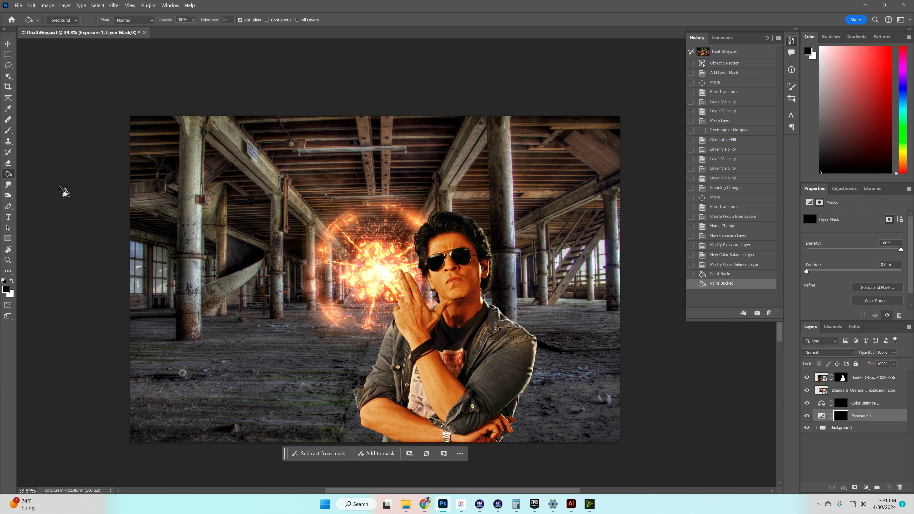
Step: Set up a larger Soft Round brush with white foreground color, 0% hardness and 14% flow
click(14, 129)
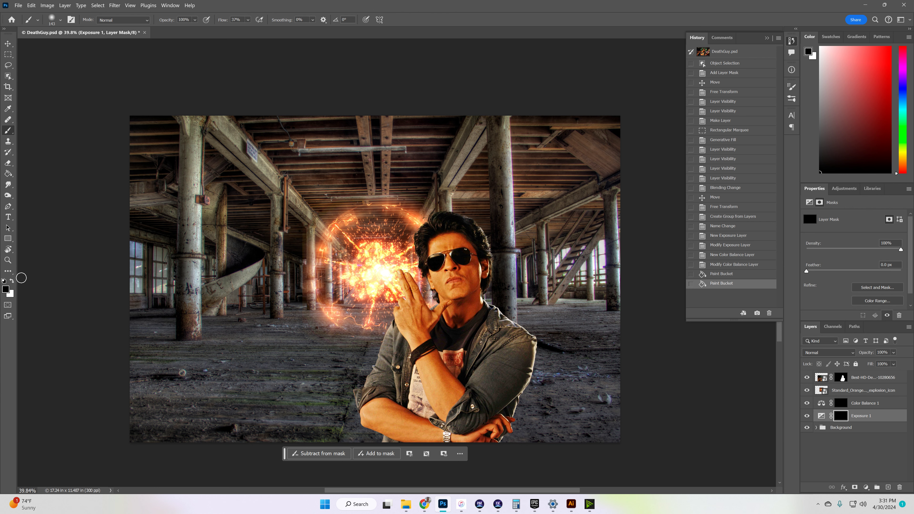
click(13, 282)
right_click(498, 341)
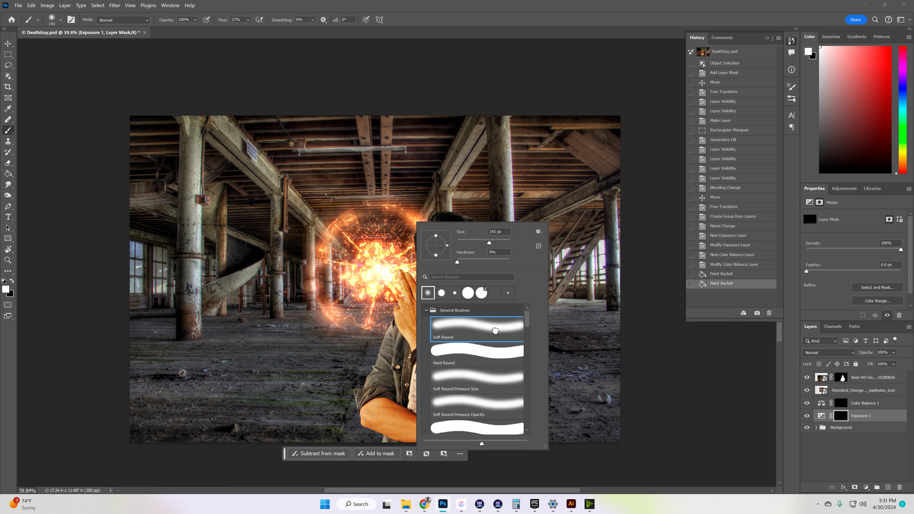
click(248, 19)
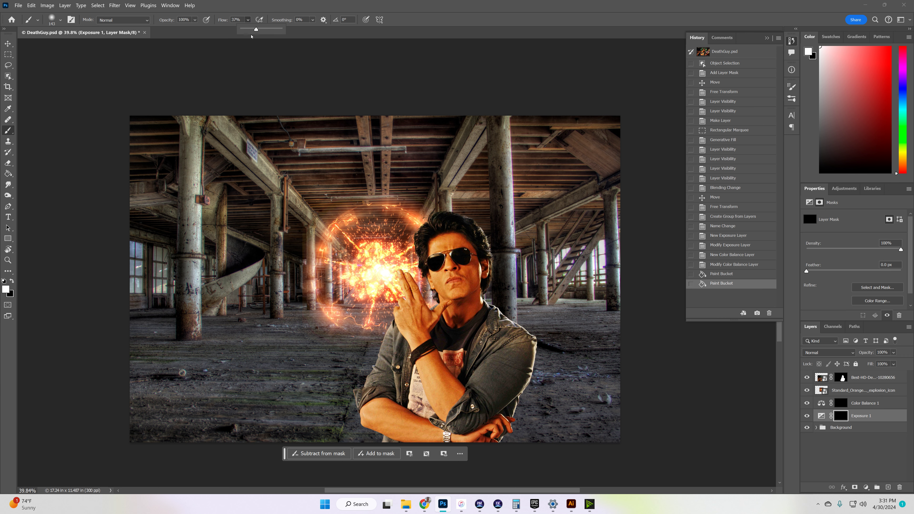
right_click(401, 149)
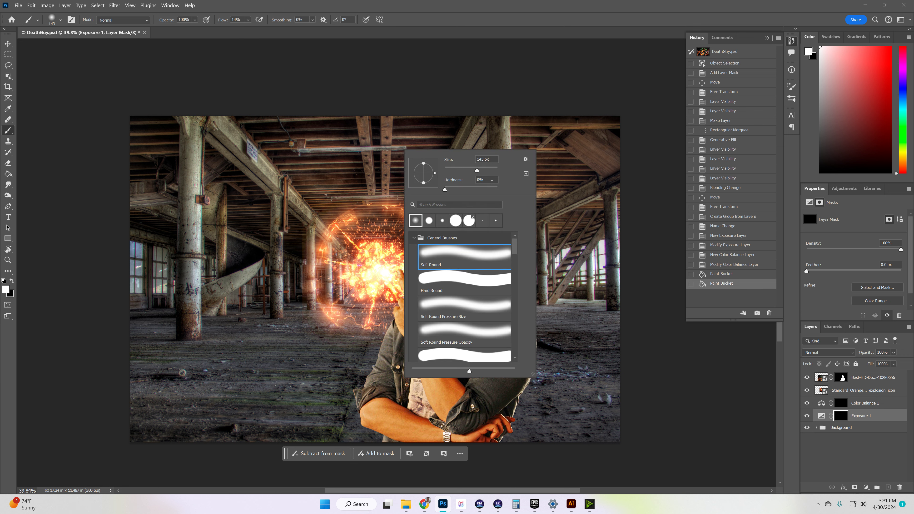
click(491, 170)
click(491, 86)
Step: Paint white on the Exposure mask over the beams, columns and floor around the explosion, undoing the last stroke across the foreground floor
drag(477, 147, 439, 155)
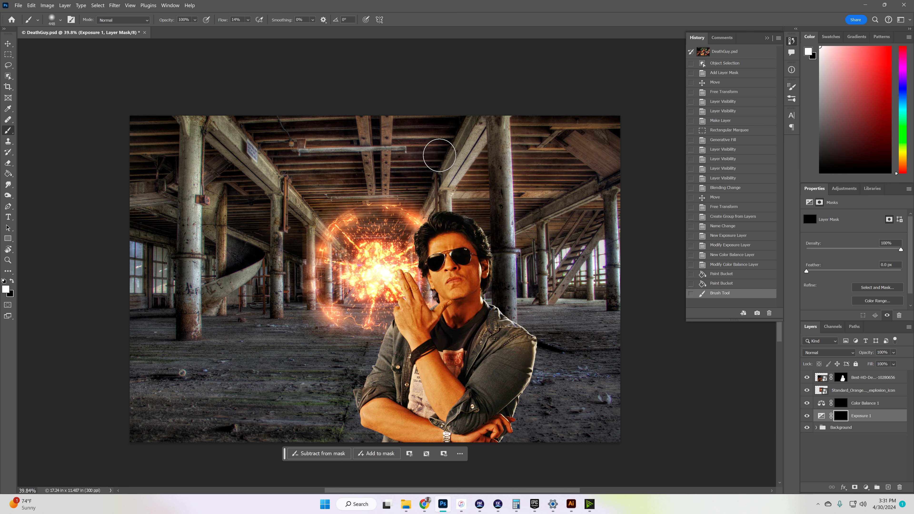
drag(503, 141, 507, 130)
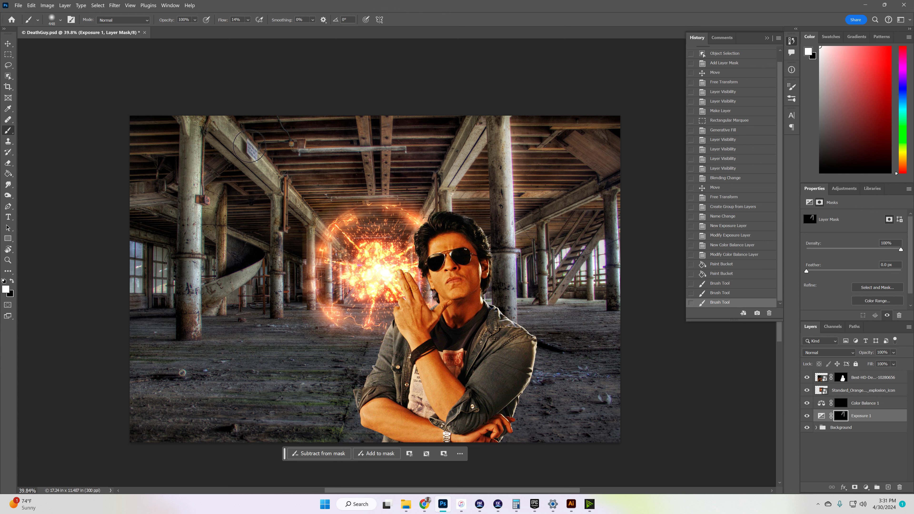
mouse_move(250, 146)
mouse_down()
mouse_move(353, 250)
mouse_move(244, 122)
mouse_up()
mouse_move(354, 76)
mouse_down()
mouse_move(356, 263)
mouse_move(446, 248)
mouse_up()
mouse_move(331, 334)
mouse_down()
mouse_move(337, 318)
mouse_move(225, 334)
mouse_move(313, 350)
mouse_up()
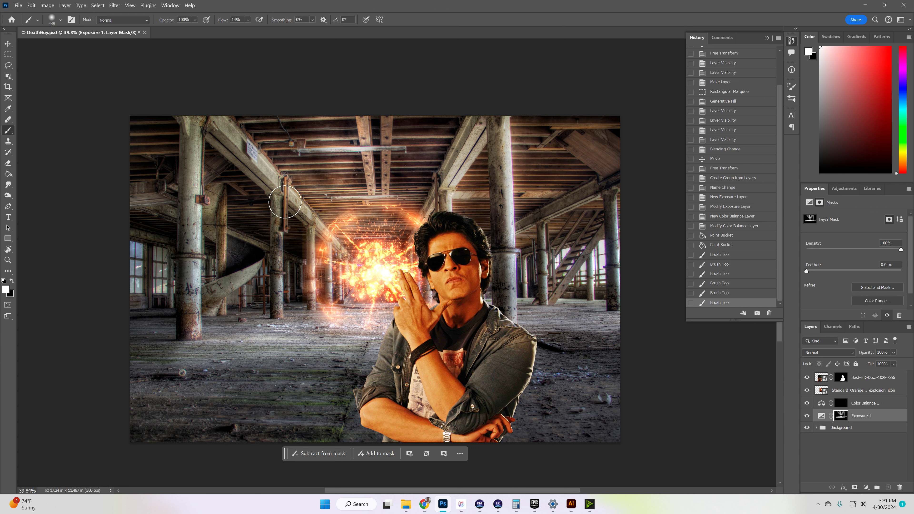
drag(285, 203, 285, 348)
drag(202, 135, 204, 322)
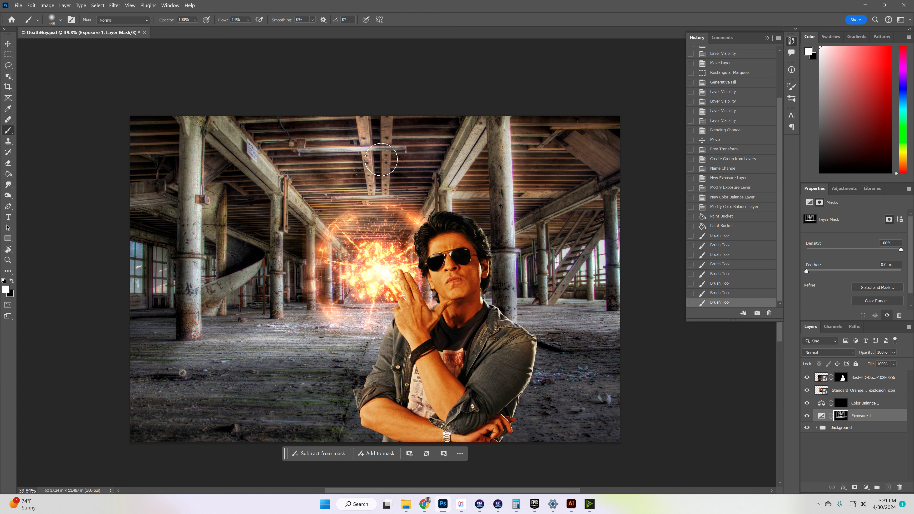
drag(312, 228, 312, 309)
drag(330, 262, 330, 302)
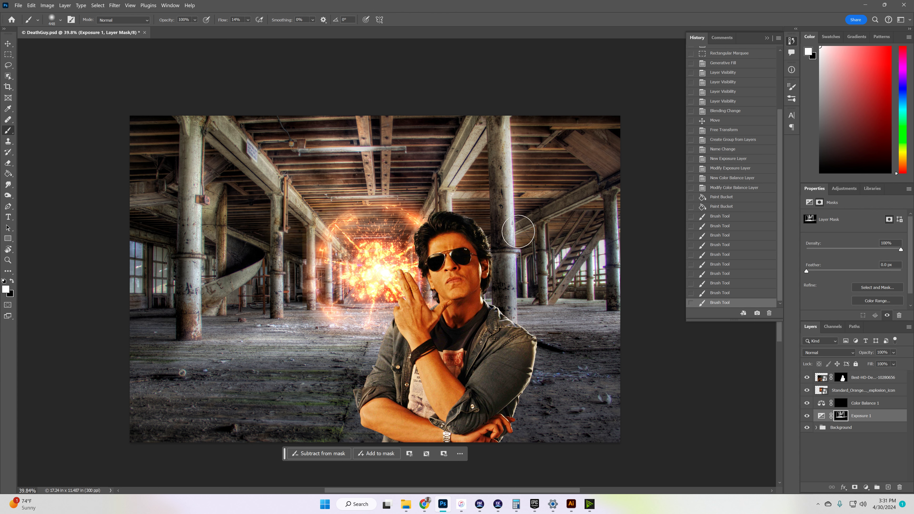
mouse_move(495, 134)
mouse_down()
mouse_move(493, 287)
mouse_move(493, 164)
mouse_move(481, 223)
mouse_up()
drag(443, 199, 444, 317)
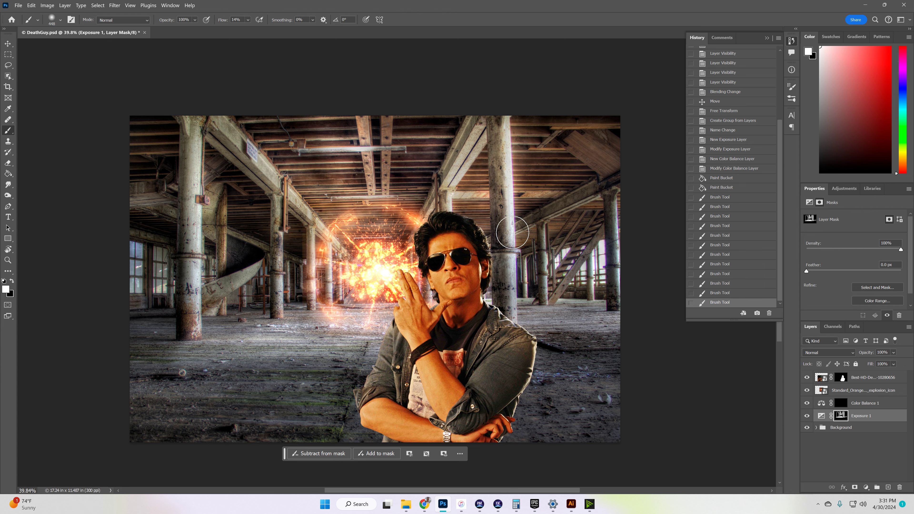
drag(513, 232, 597, 178)
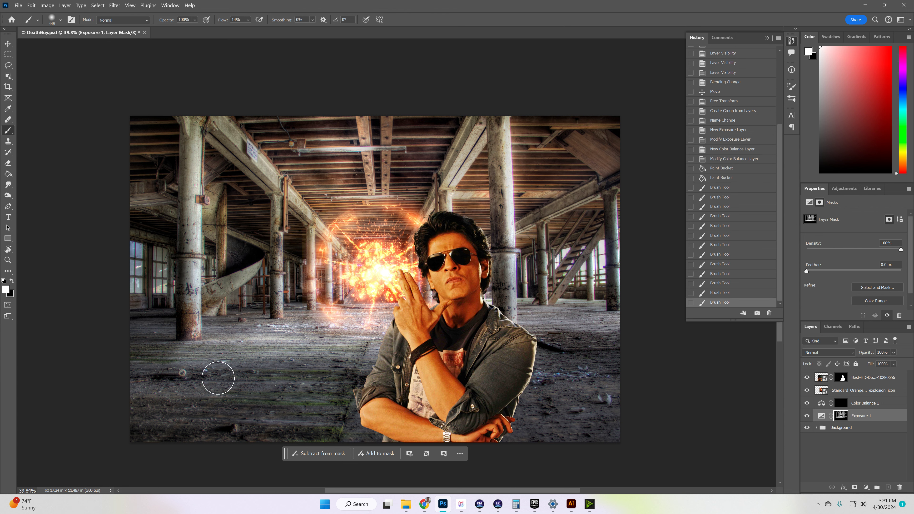
drag(217, 378, 576, 410)
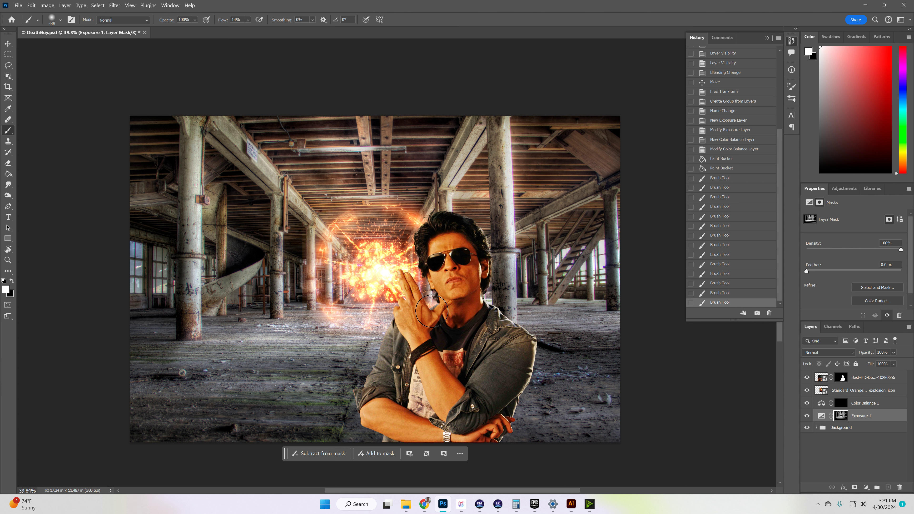
key(ctrl+z)
Step: Paint white on the Color Balance mask over the floor, ceiling beams and columns surrounding the explosion to add a warm glow
click(841, 404)
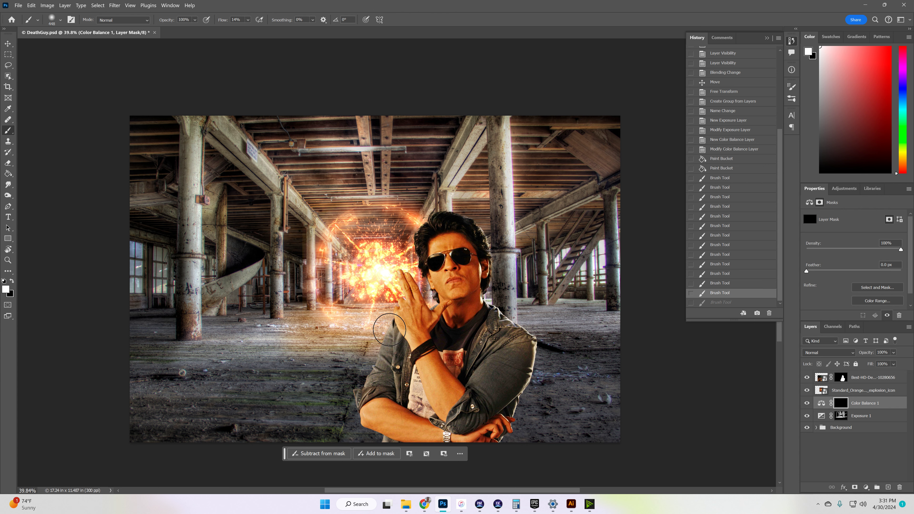
drag(409, 328, 226, 316)
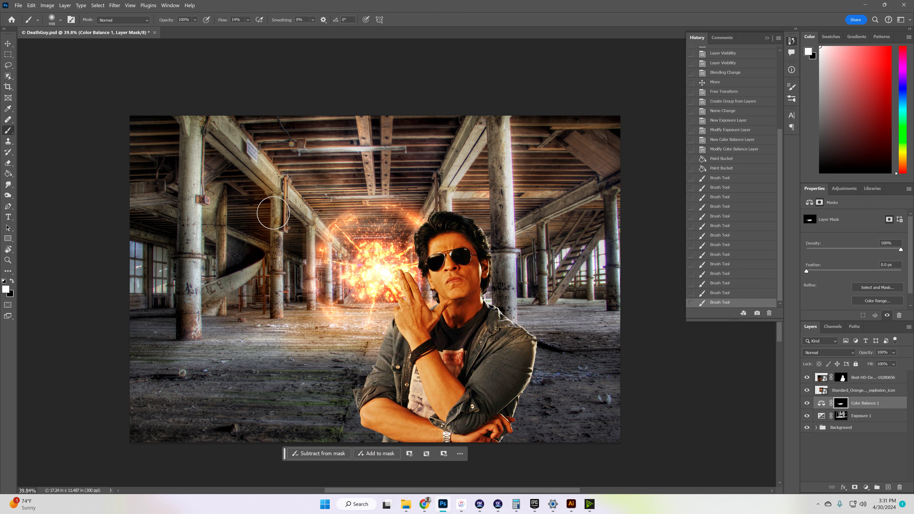
drag(273, 212, 264, 226)
mouse_move(320, 182)
mouse_down()
mouse_move(375, 211)
mouse_move(495, 161)
mouse_move(413, 226)
mouse_up()
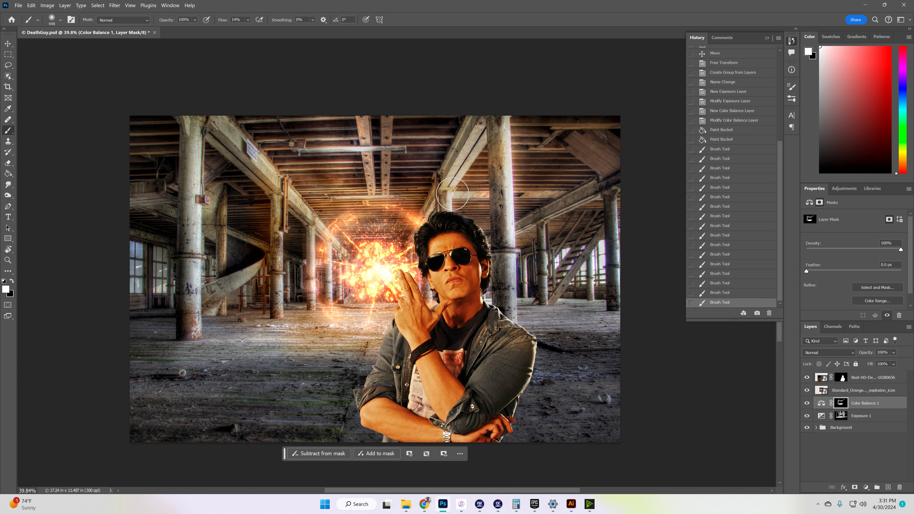
mouse_move(452, 194)
mouse_down()
mouse_move(503, 154)
mouse_move(480, 164)
mouse_up()
mouse_move(487, 241)
mouse_down()
mouse_move(489, 206)
mouse_move(480, 234)
mouse_up()
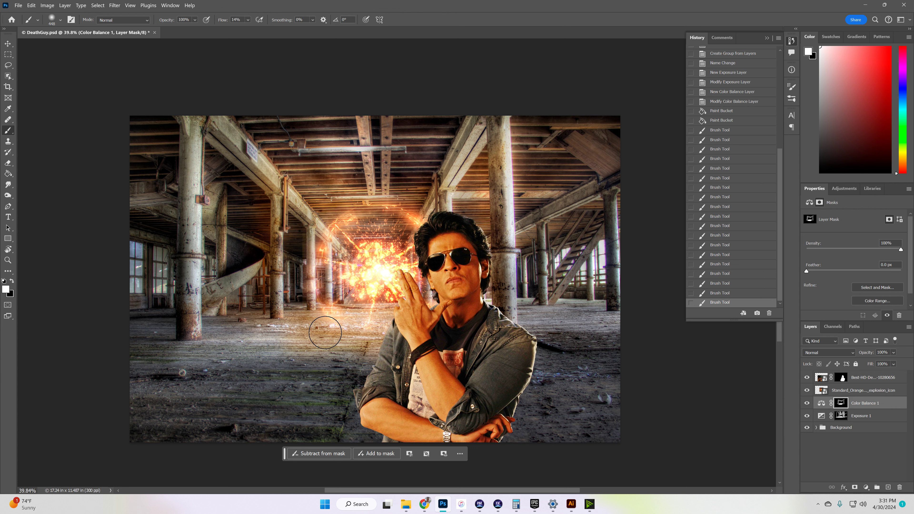
mouse_move(277, 219)
mouse_down()
mouse_move(205, 134)
mouse_move(237, 159)
mouse_up()
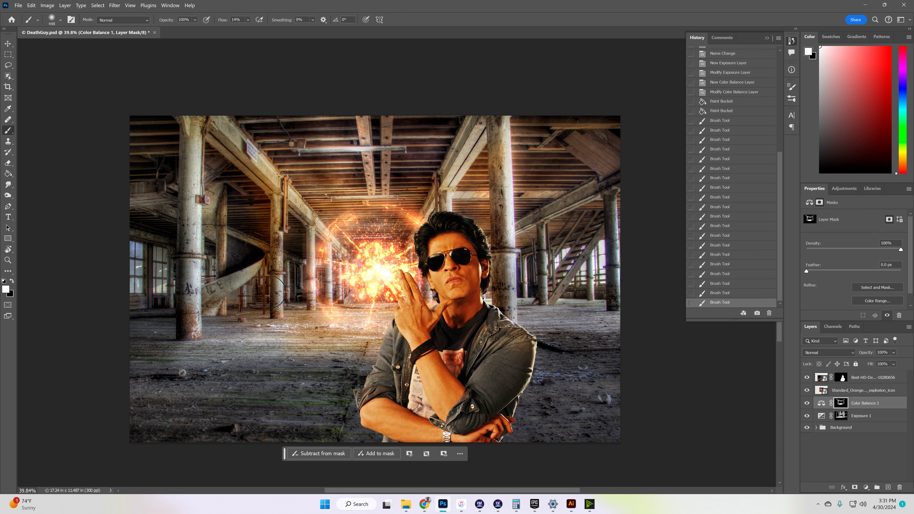
drag(269, 292, 264, 288)
drag(194, 138, 185, 326)
mouse_move(302, 209)
mouse_down()
mouse_move(314, 236)
mouse_move(307, 318)
mouse_up()
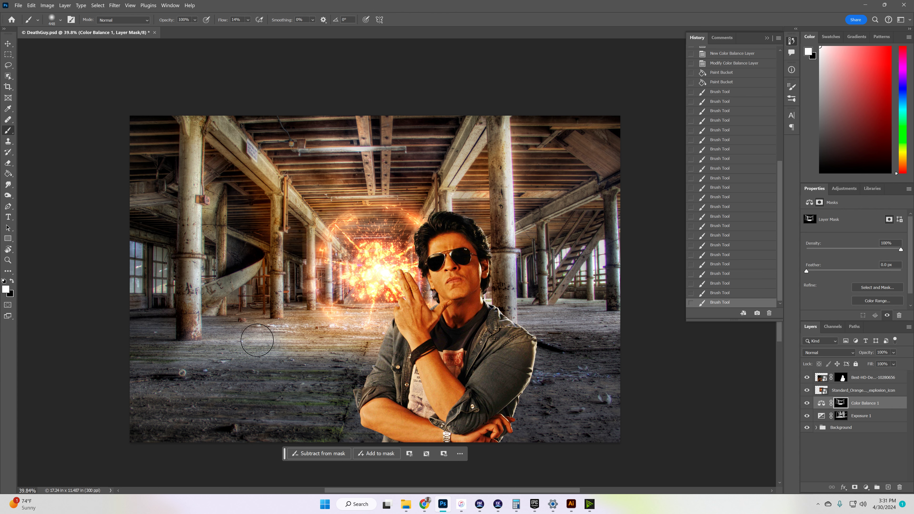
drag(256, 340, 251, 327)
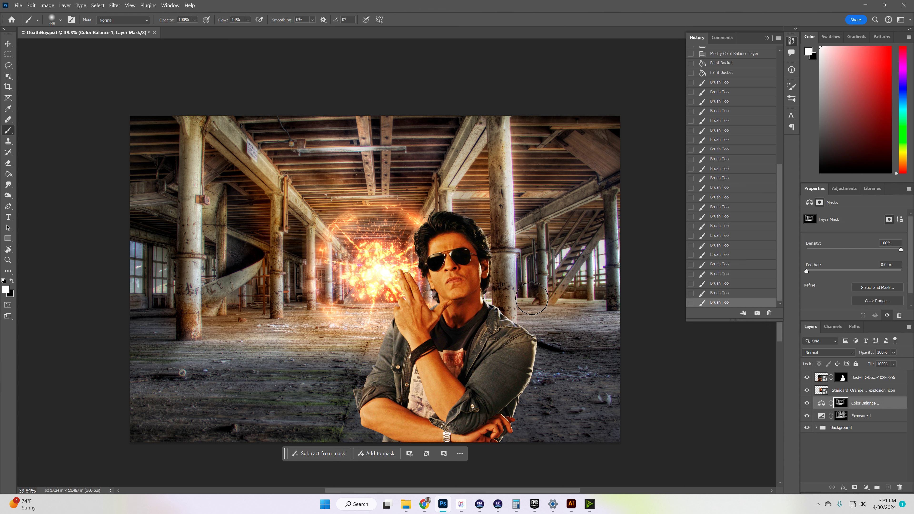
drag(531, 299, 528, 300)
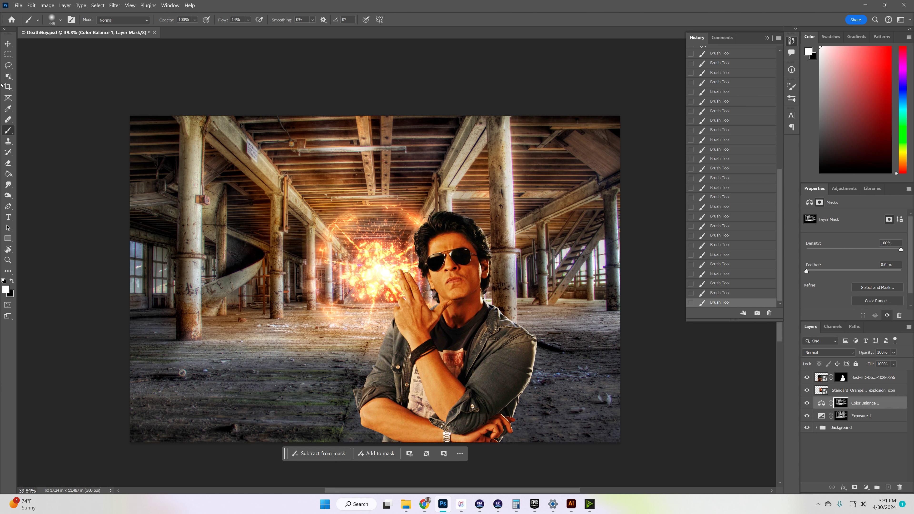
Step: Set up a 24 by 36 crop and shift the picture sideways so the explosion and the man both fit inside the frame
click(8, 87)
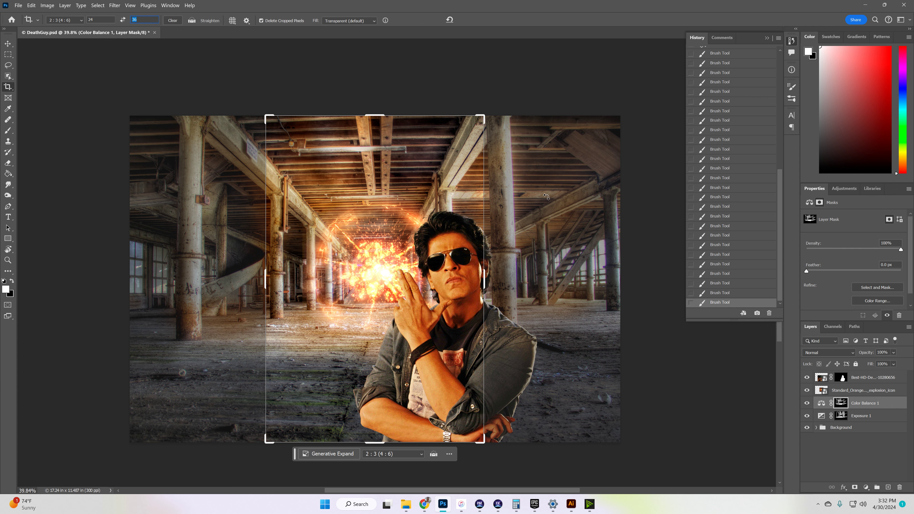
drag(469, 207, 509, 203)
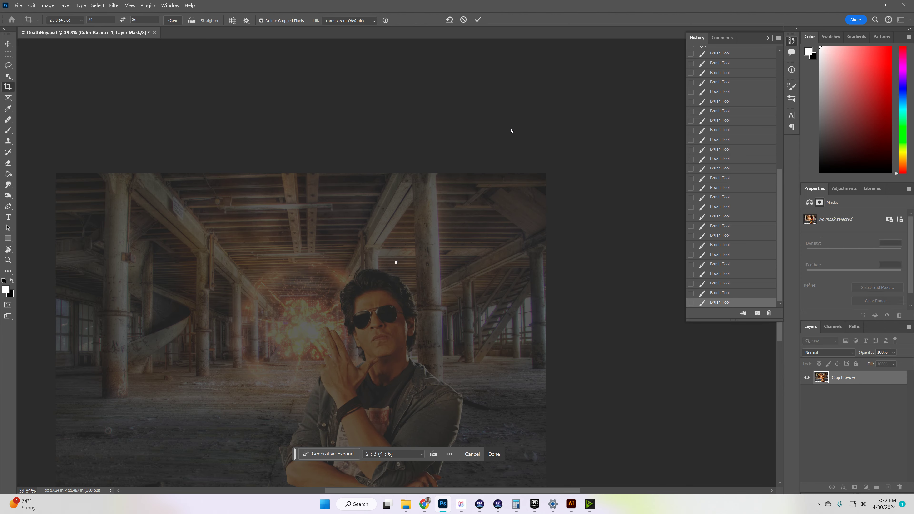
key(Escape)
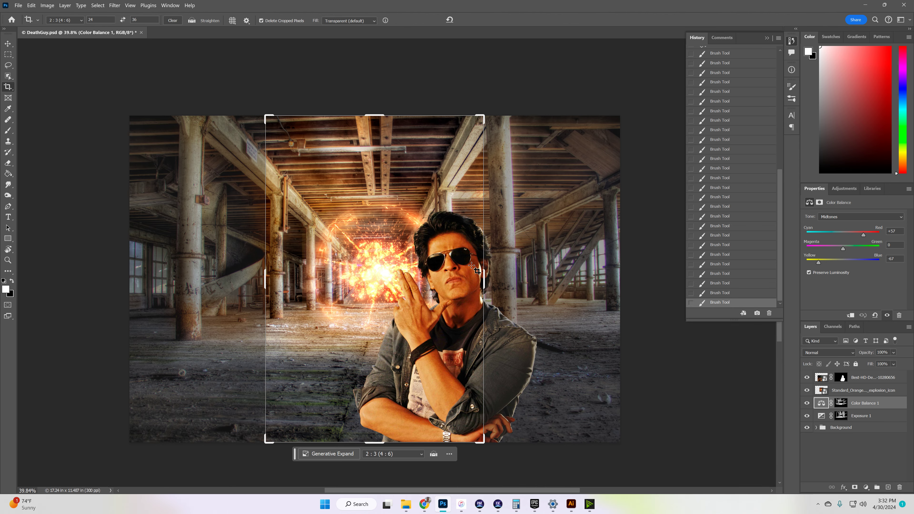
click(439, 263)
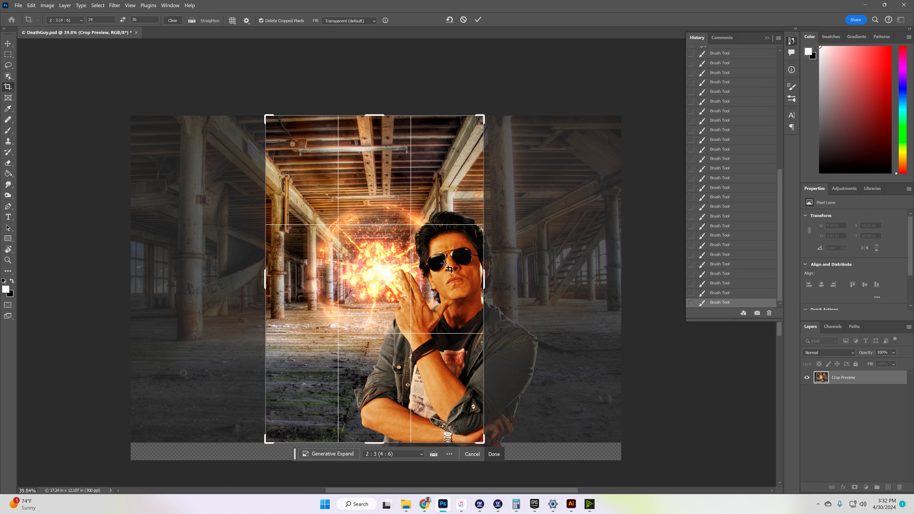
key(Left)
key(Left)
key(shift+Left)
key(shift+Left)
key(shift+Left)
key(shift+Left)
key(shift+Left)
key(shift+Left)
key(shift+Left)
key(shift+Left)
key(shift+Left)
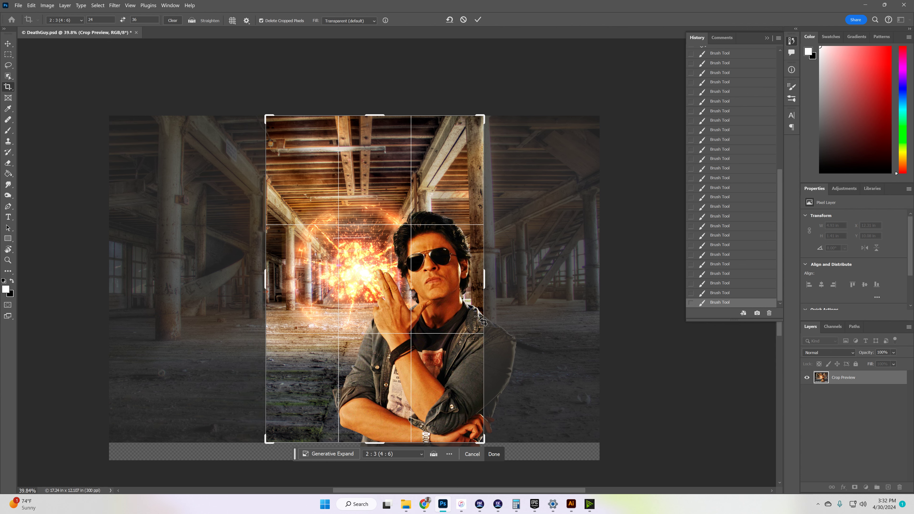
key(Left)
key(Left)
key(Left)
key(Left)
key(Left)
key(Left)
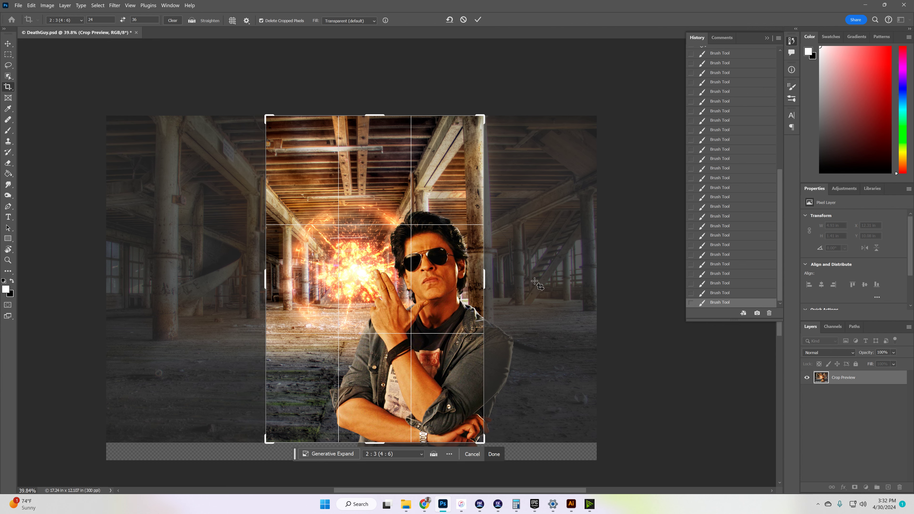
key(Left)
key(Left)
key(Left)
key(Left)
key(shift+Right)
key(shift+Right)
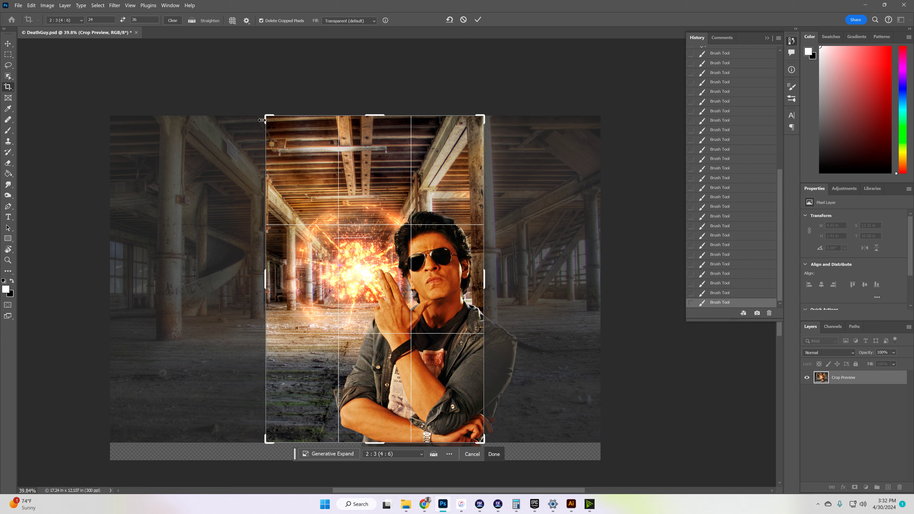
Step: Enlarge the crop frame beyond the warehouse's upper and lower edges to include the man's full cut-out, and apply the crop
drag(261, 120, 254, 90)
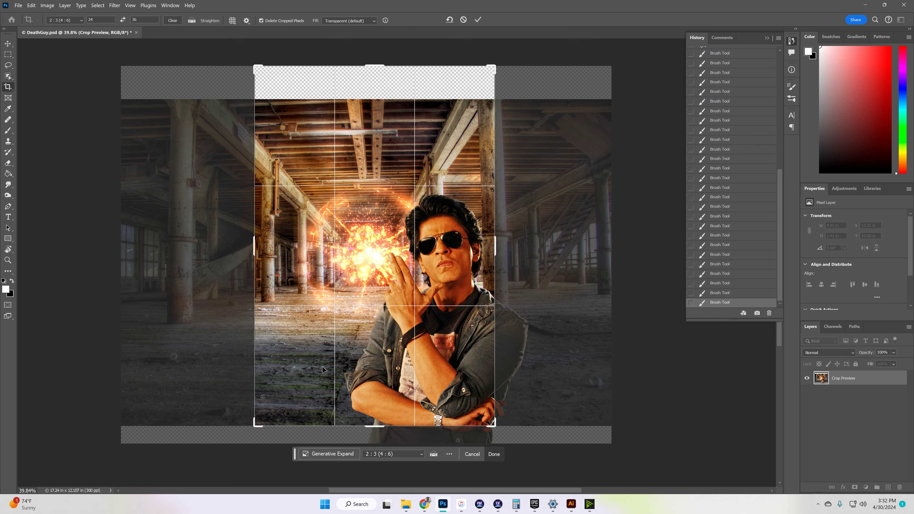
drag(258, 401, 247, 409)
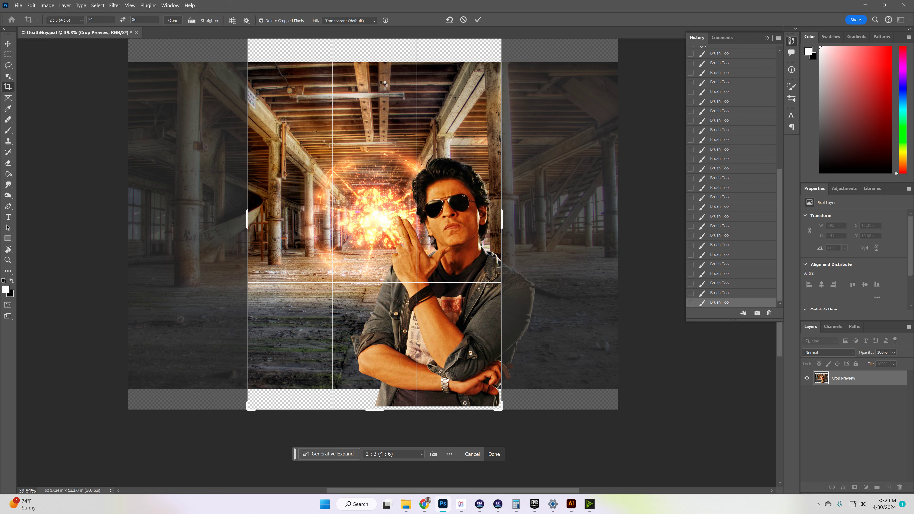
key(Return)
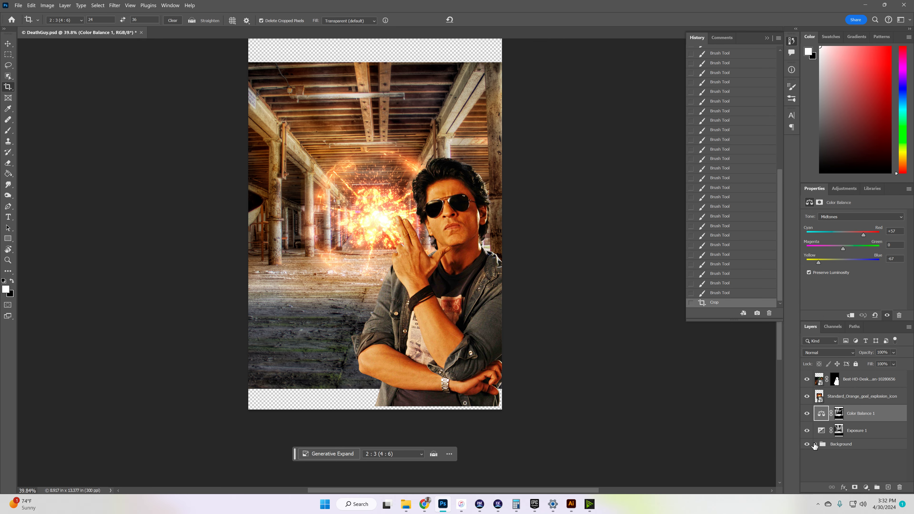
Step: Select Layer 0 in the Background group and fill the empty strip below the floor using Generative Fill without a prompt
click(827, 445)
click(817, 444)
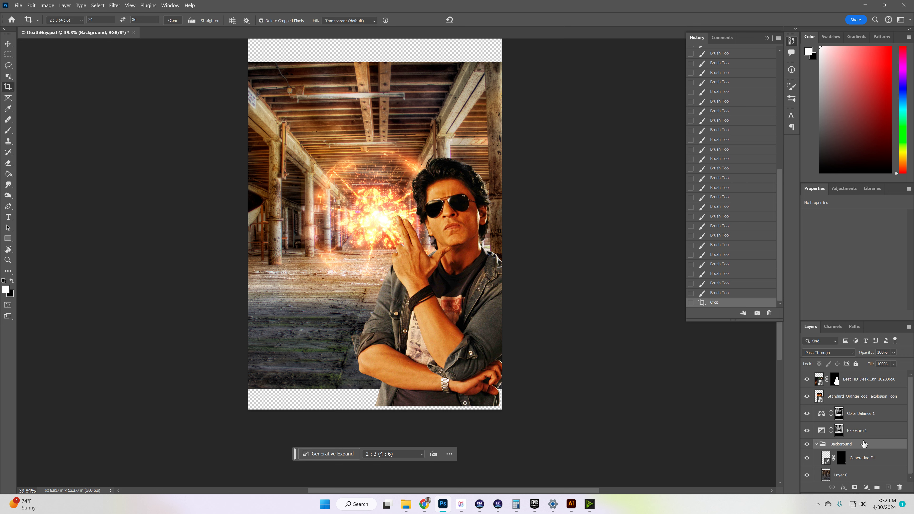
click(823, 470)
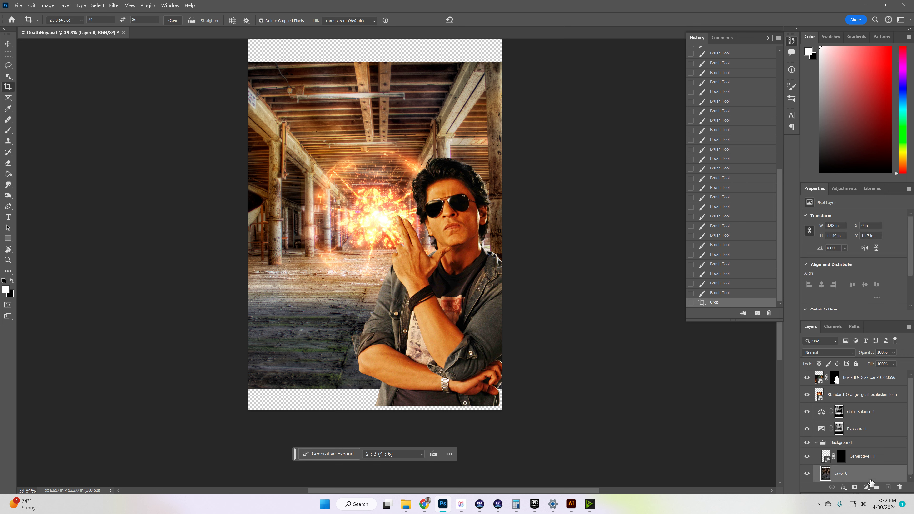
click(6, 56)
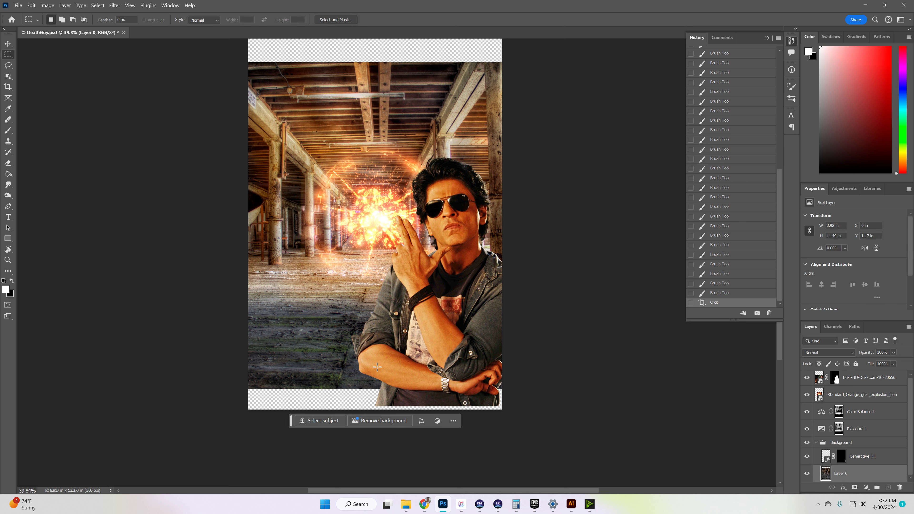
drag(251, 386, 644, 458)
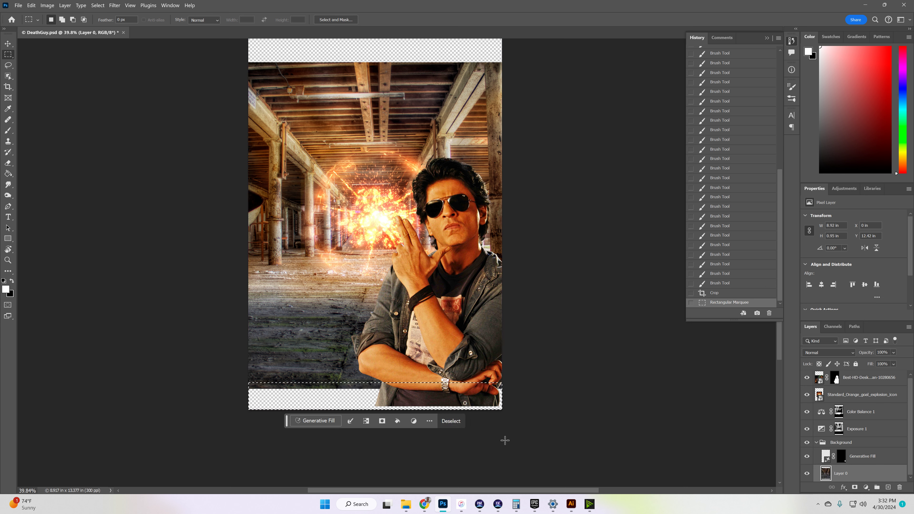
click(464, 412)
drag(227, 380, 586, 423)
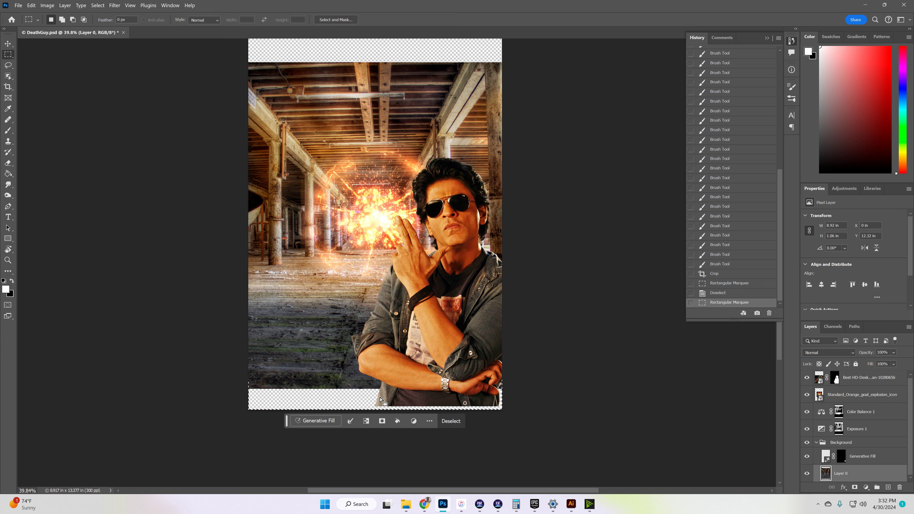
click(445, 420)
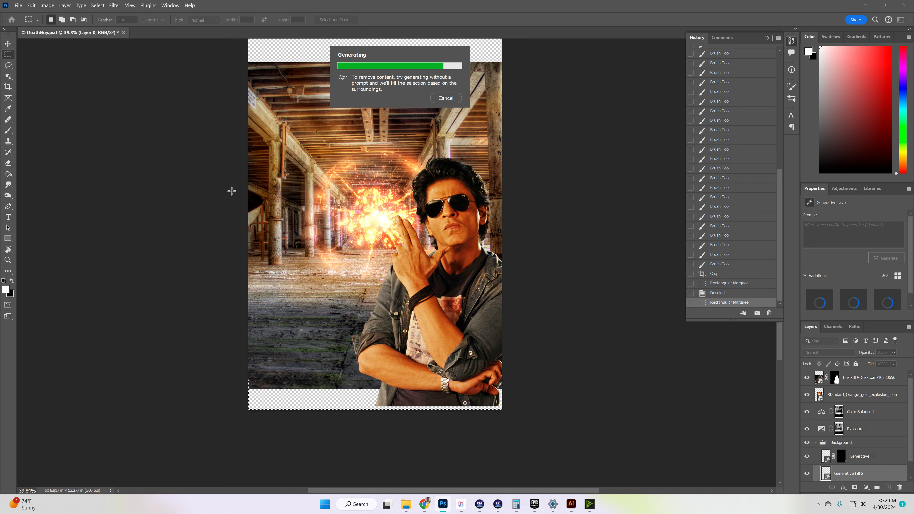
Step: Select the empty strip above the ceiling, slightly overlapping the image, and fill it using Generative Fill without a prompt
scroll(232, 158, up, 3)
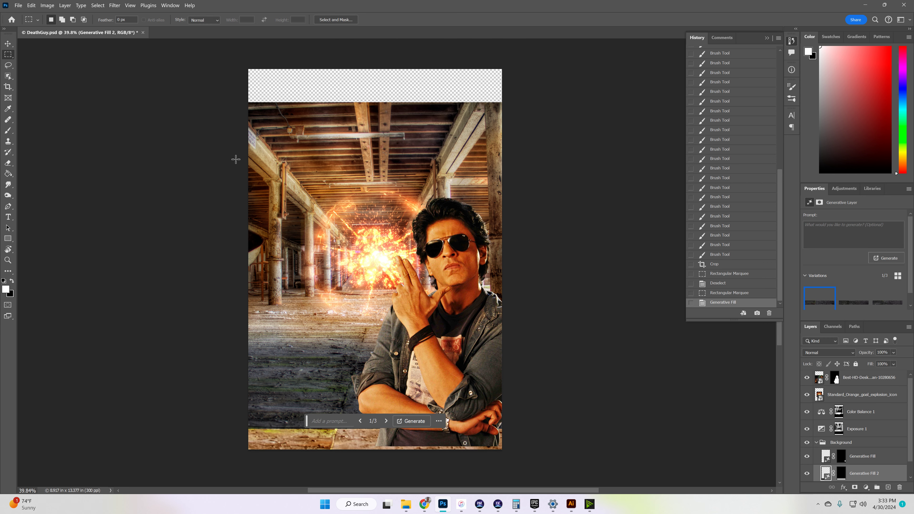
drag(223, 73, 551, 123)
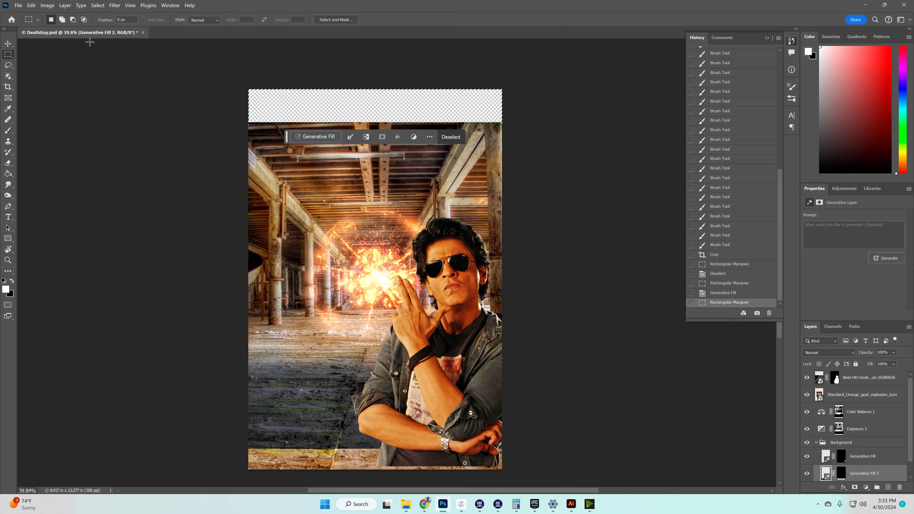
click(316, 137)
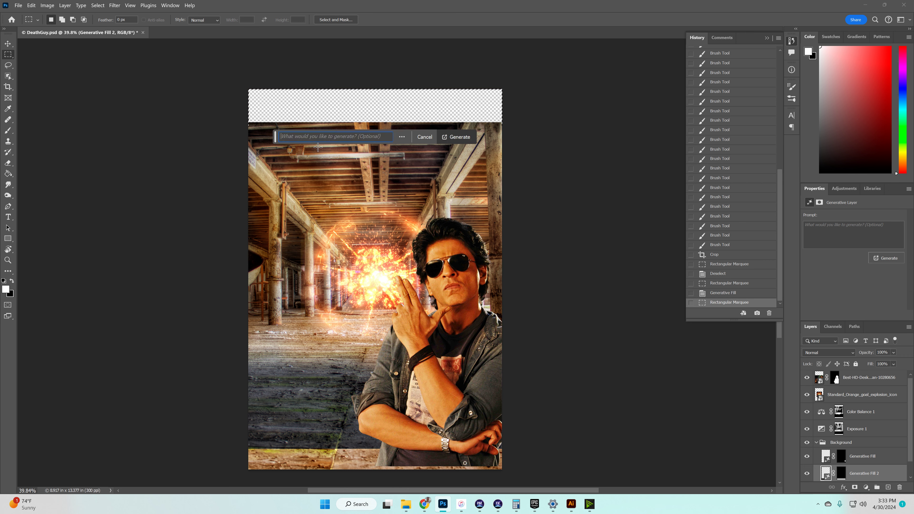
click(458, 137)
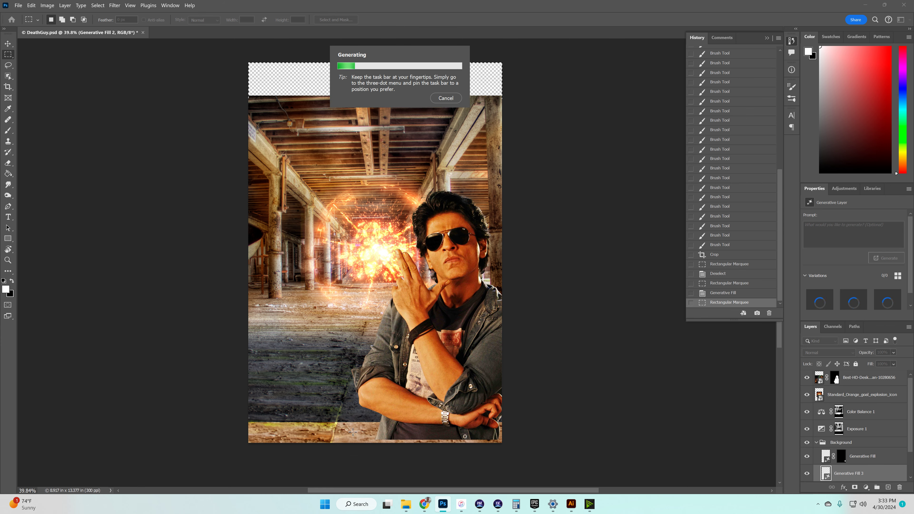
scroll(445, 395, down, 2)
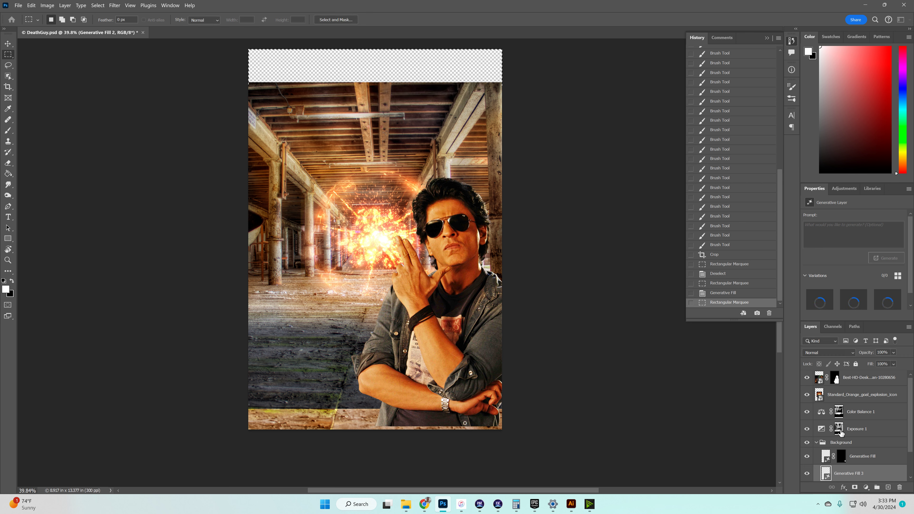
Step: Paint black on the Exposure 1 mask over the generated floor and ceiling strips to remove their extra brightness
click(839, 428)
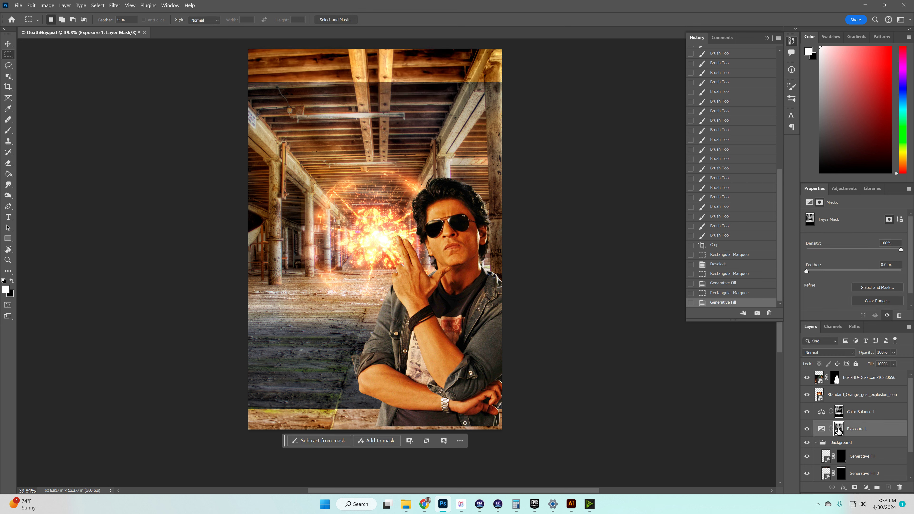
click(7, 131)
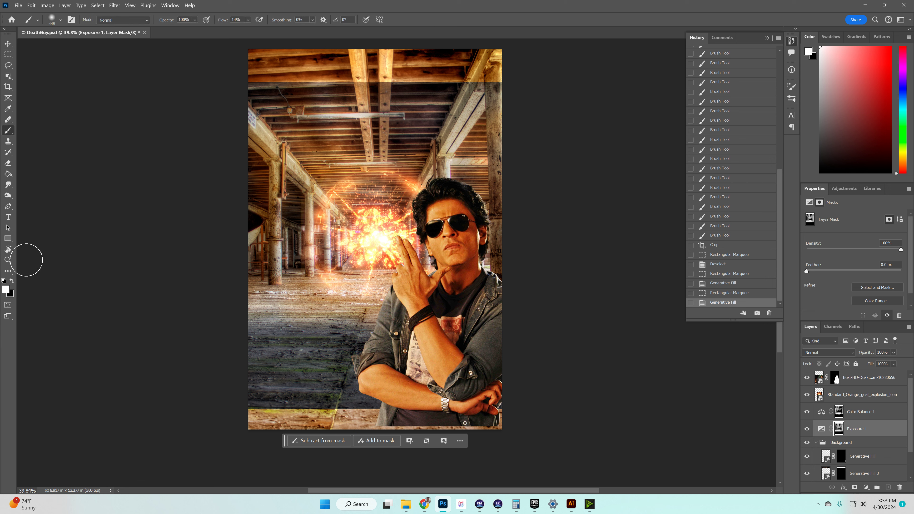
key(x)
mouse_move(356, 421)
mouse_down()
mouse_move(266, 419)
mouse_move(486, 423)
mouse_up()
drag(424, 416, 424, 414)
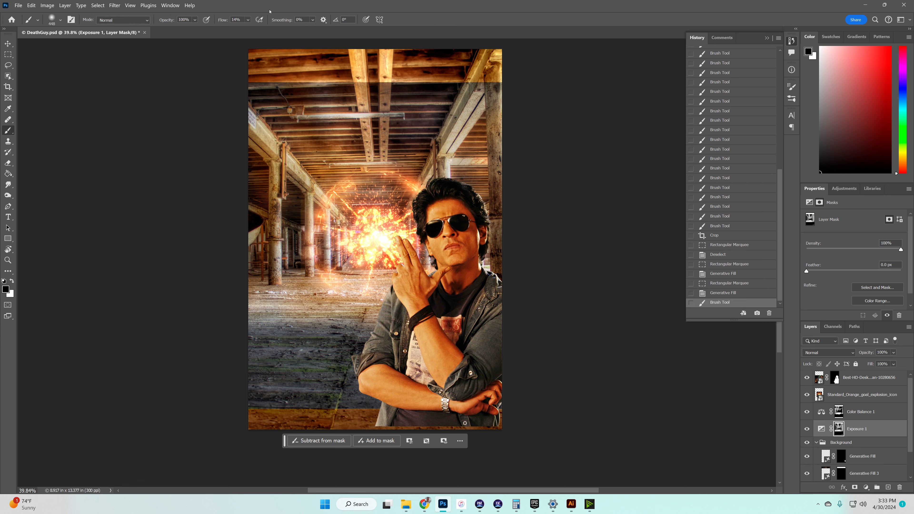
mouse_move(371, 57)
mouse_down()
mouse_move(326, 69)
mouse_move(202, 46)
mouse_move(358, 61)
mouse_move(446, 83)
mouse_move(504, 73)
mouse_move(255, 58)
mouse_move(434, 72)
mouse_move(390, 67)
mouse_move(504, 51)
mouse_move(482, 68)
mouse_up()
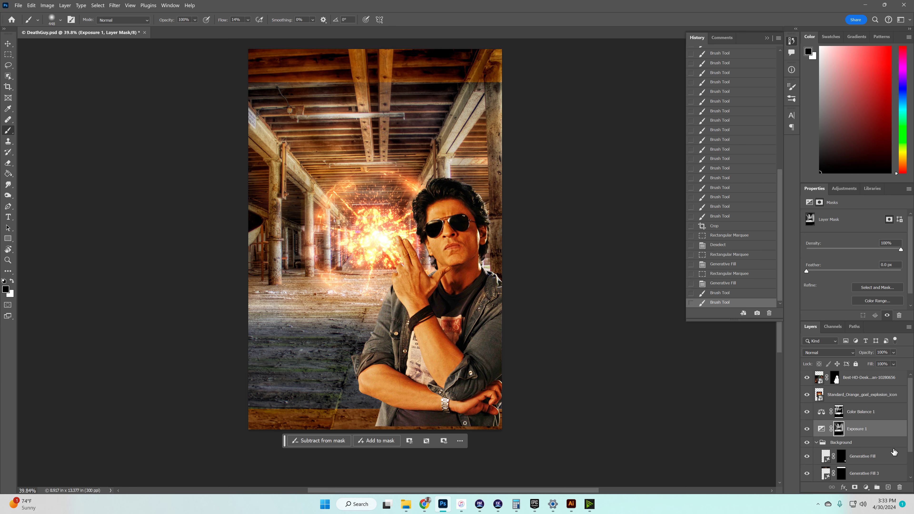
Step: Paint black on the Color Balance 1 mask over the generated floor and ceiling strips to remove their orange tint
click(836, 414)
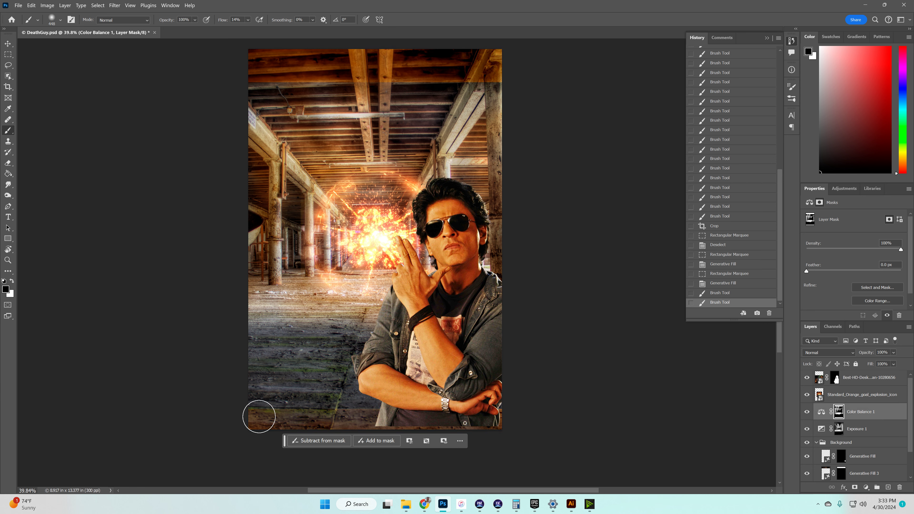
mouse_move(259, 416)
mouse_down()
mouse_move(198, 411)
mouse_move(266, 423)
mouse_move(508, 414)
mouse_move(208, 402)
mouse_move(411, 420)
mouse_move(481, 416)
mouse_up()
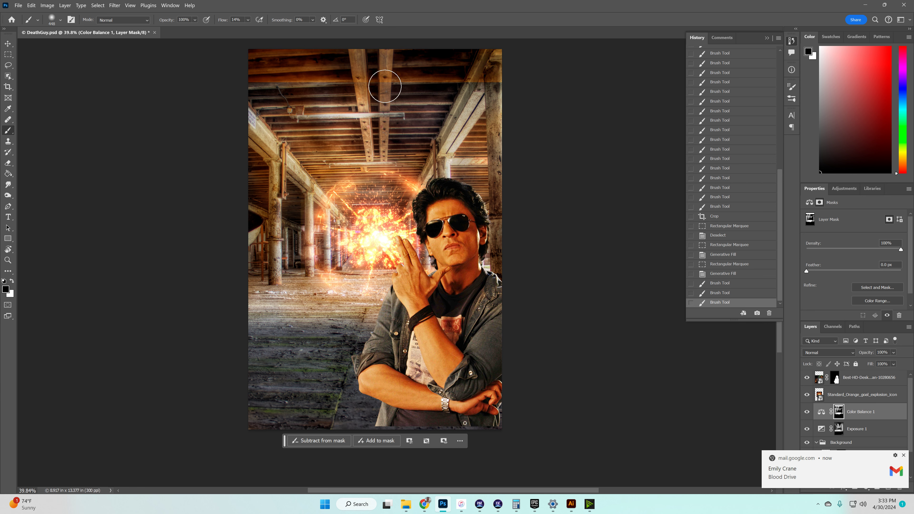
mouse_move(385, 86)
mouse_down()
mouse_move(190, 92)
mouse_move(435, 68)
mouse_move(220, 58)
mouse_move(527, 93)
mouse_move(390, 86)
mouse_move(425, 69)
mouse_up()
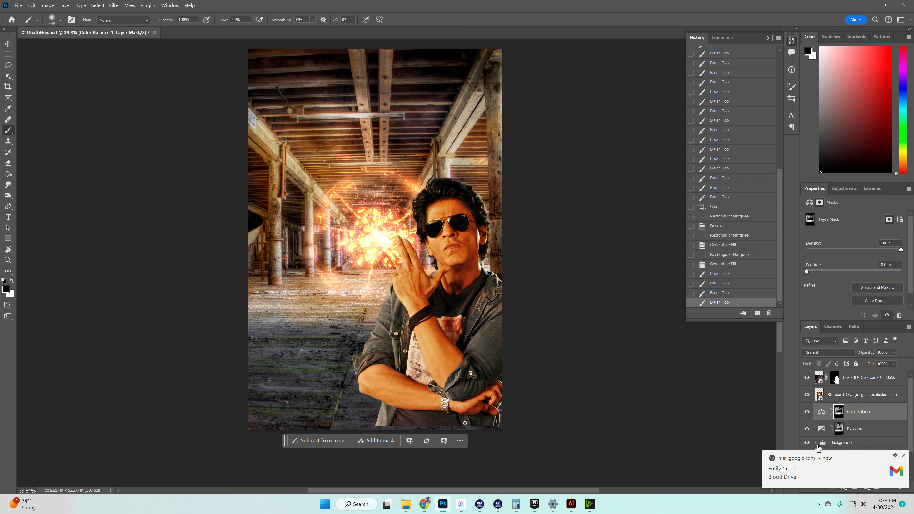
Step: Paint more black on the Exposure 1 mask across the upper ceiling beams to blend the seam with the generated strip
click(852, 430)
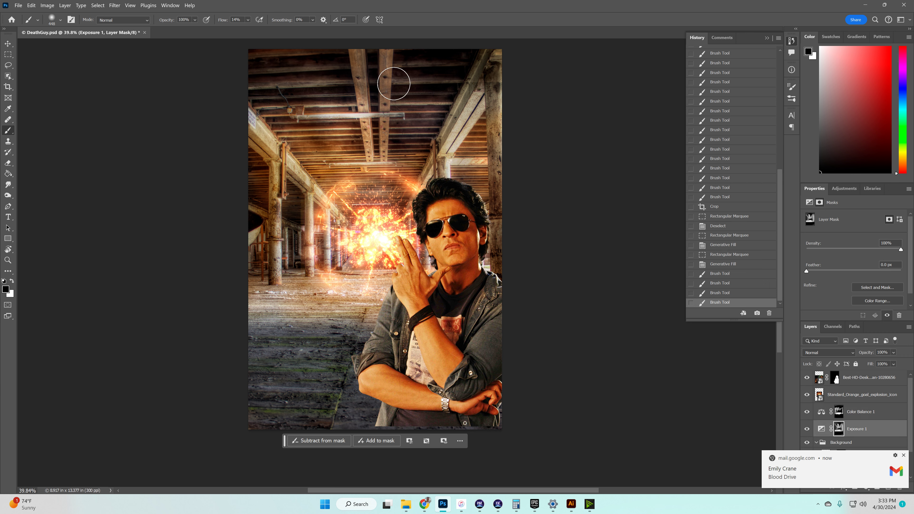
mouse_move(348, 84)
mouse_down()
mouse_move(497, 78)
mouse_move(493, 106)
mouse_move(504, 110)
mouse_up()
scroll(515, 396, down, 2)
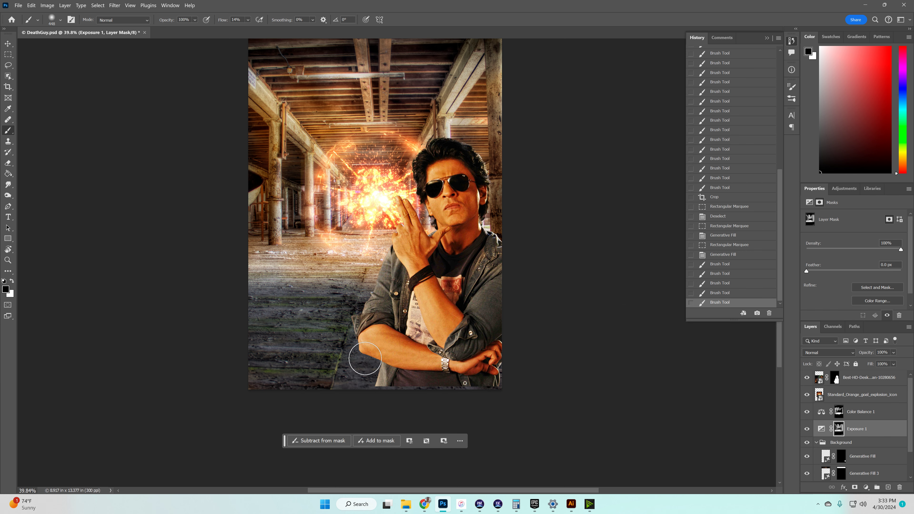
scroll(518, 309, up, 2)
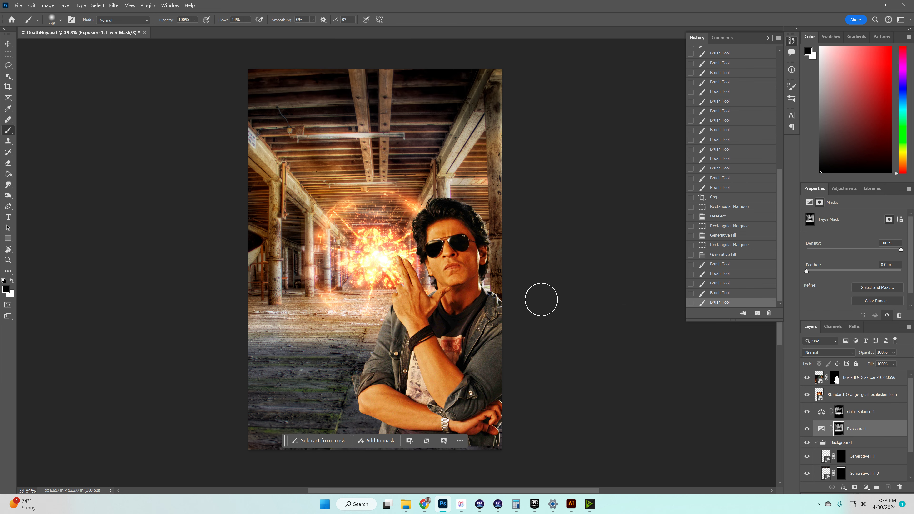
scroll(541, 298, down, 1)
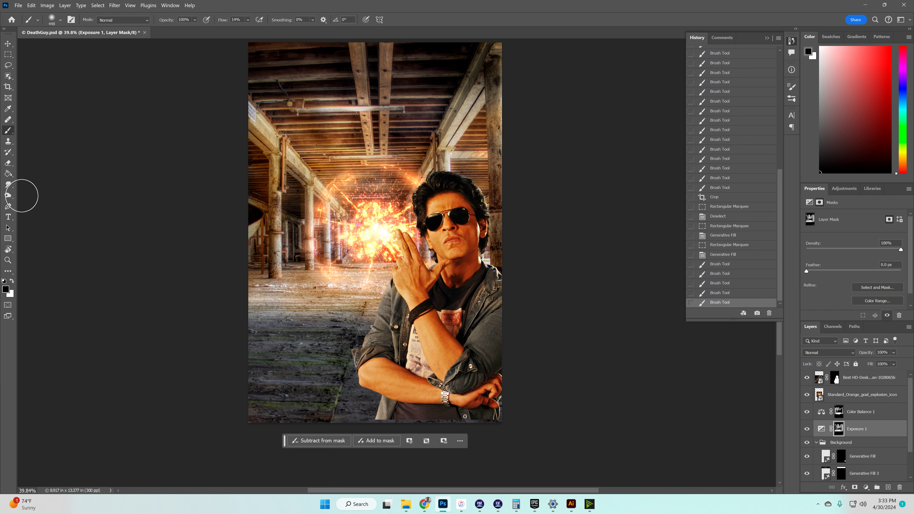
Step: Create a text box across the upper poster, above the man's layer, and enter the title "DEATH GUY"
click(8, 217)
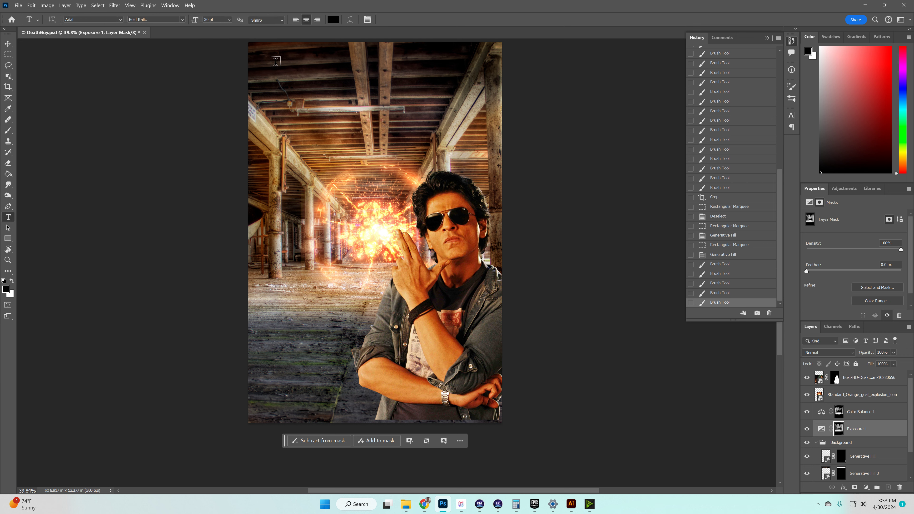
click(864, 378)
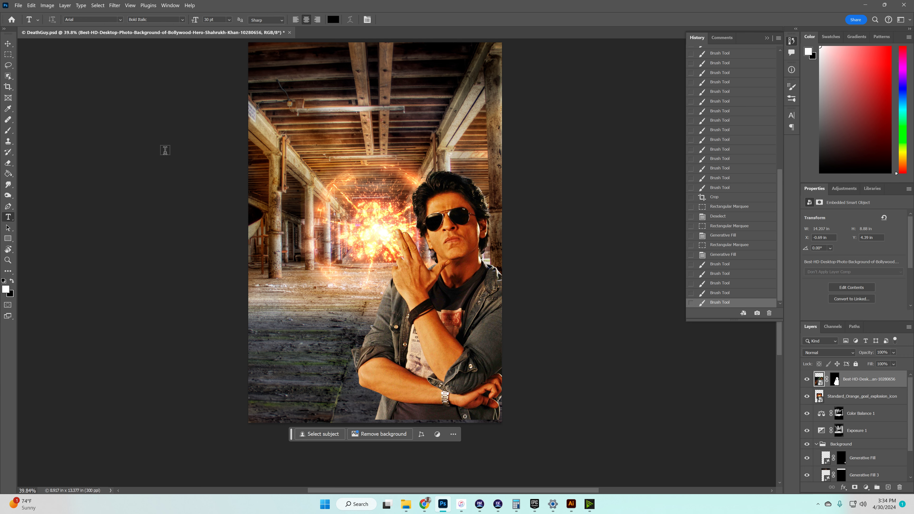
drag(283, 61, 474, 132)
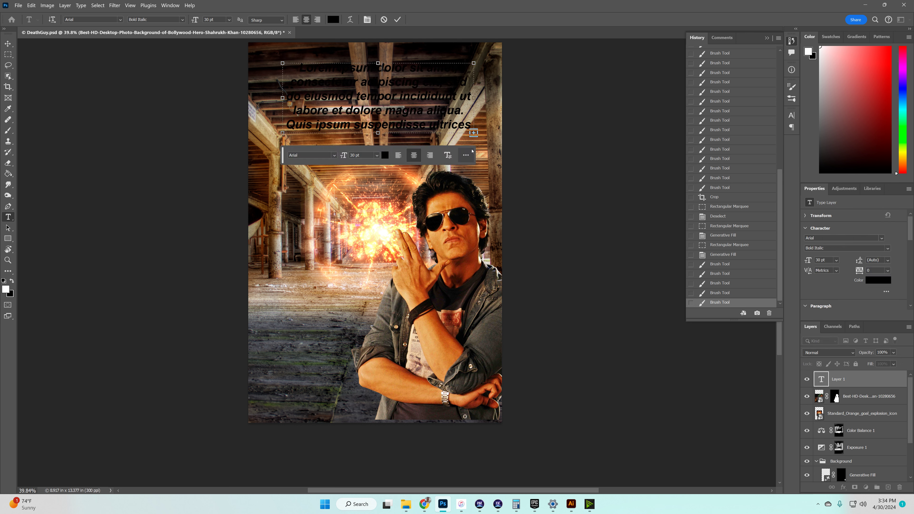
text(ea)
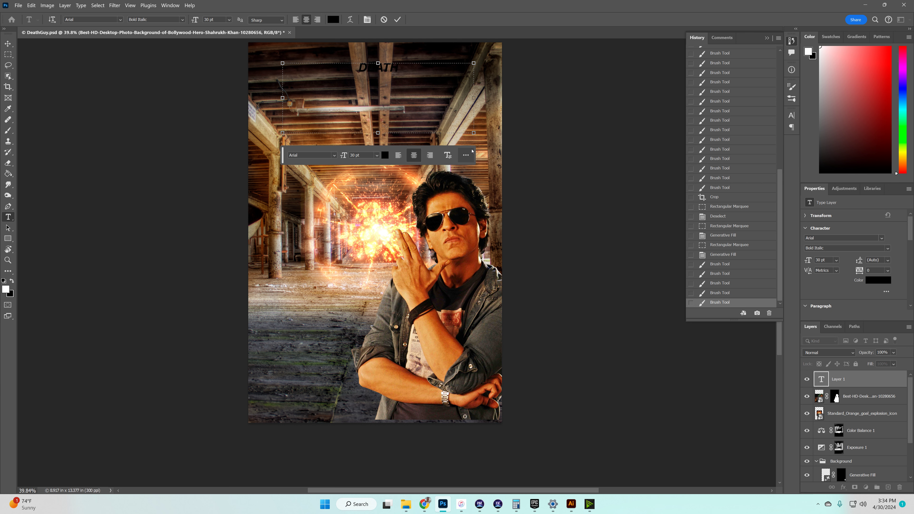
text(UY)
Step: Color the whole title white (ffffff) and set its font size to 150 pt
key(ctrl+a)
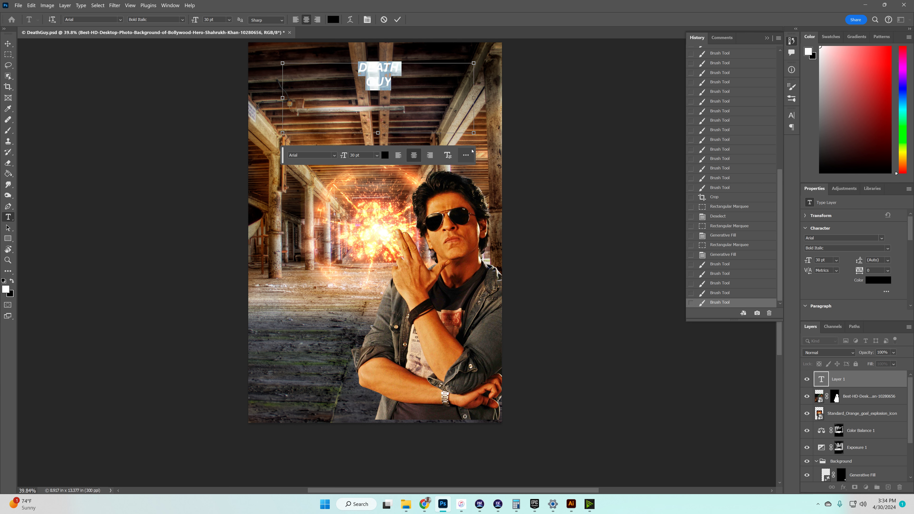
click(332, 21)
drag(507, 252, 454, 189)
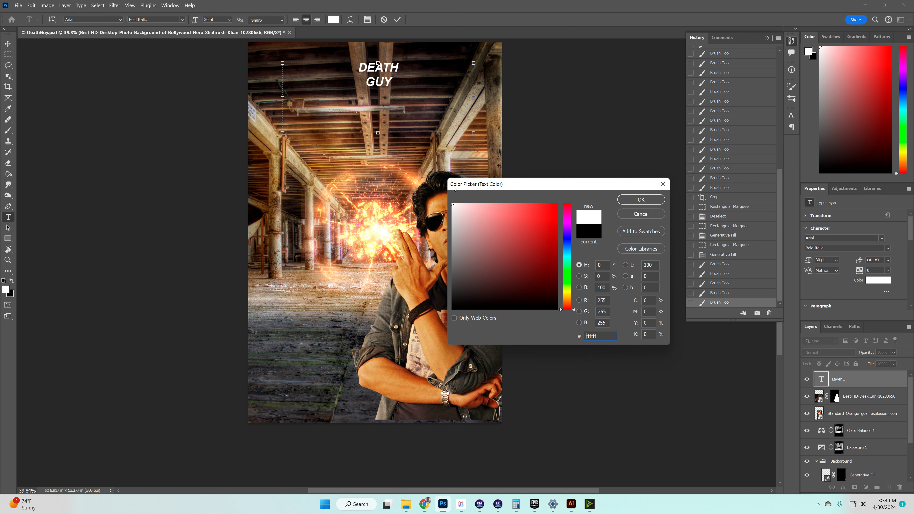
click(640, 199)
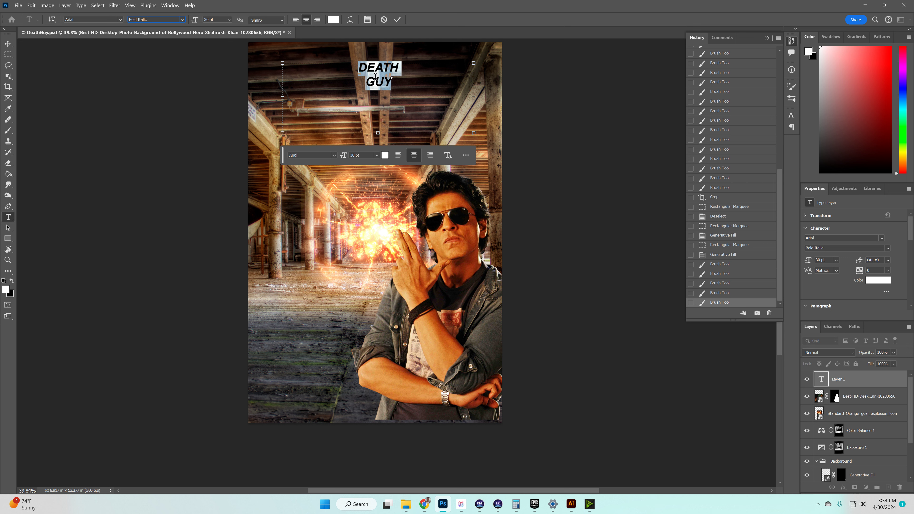
click(376, 156)
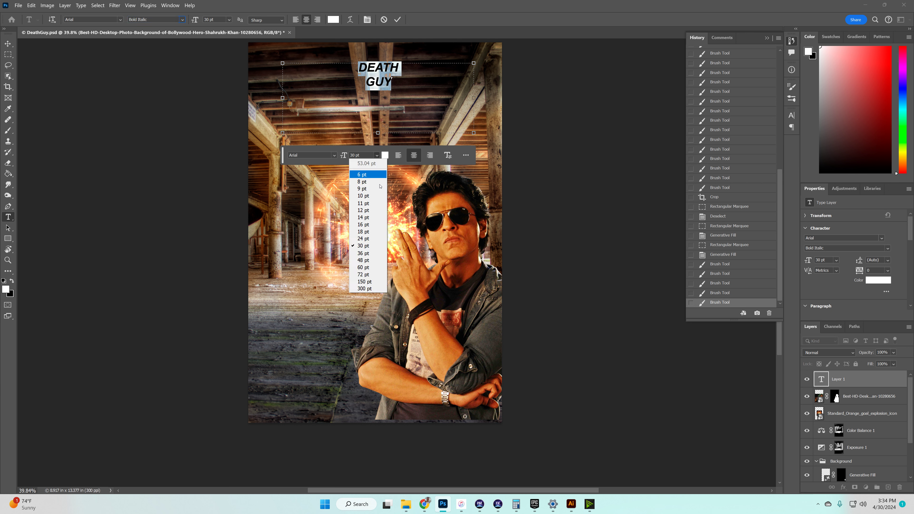
click(383, 284)
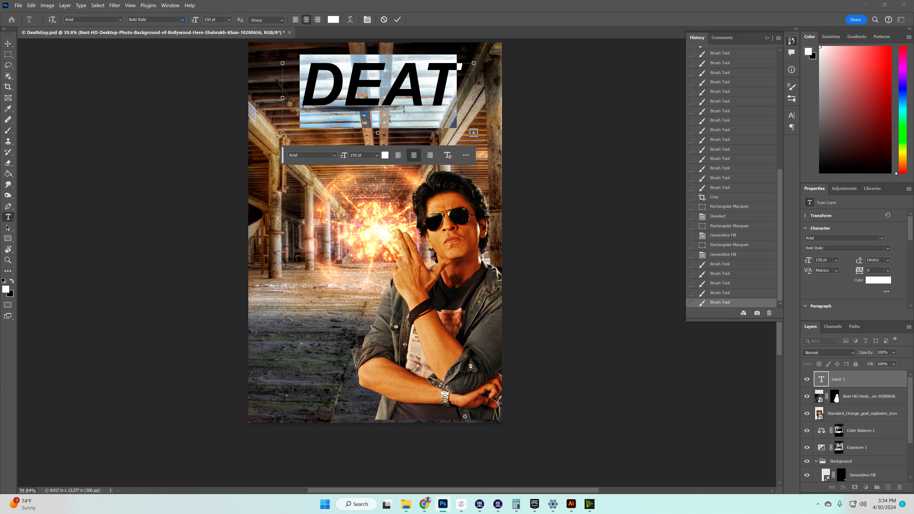
Step: Enlarge the title's text box downward and out to both poster edges, keeping the text centered
drag(378, 133, 384, 190)
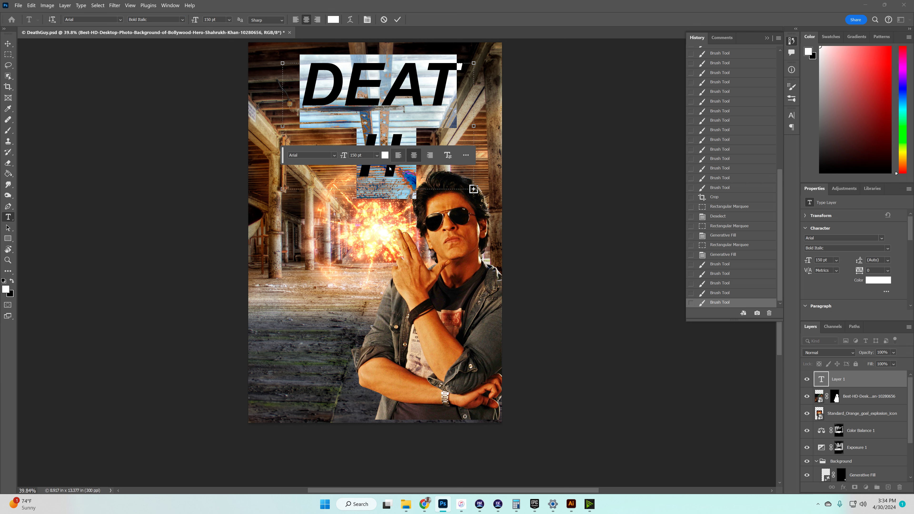
click(398, 154)
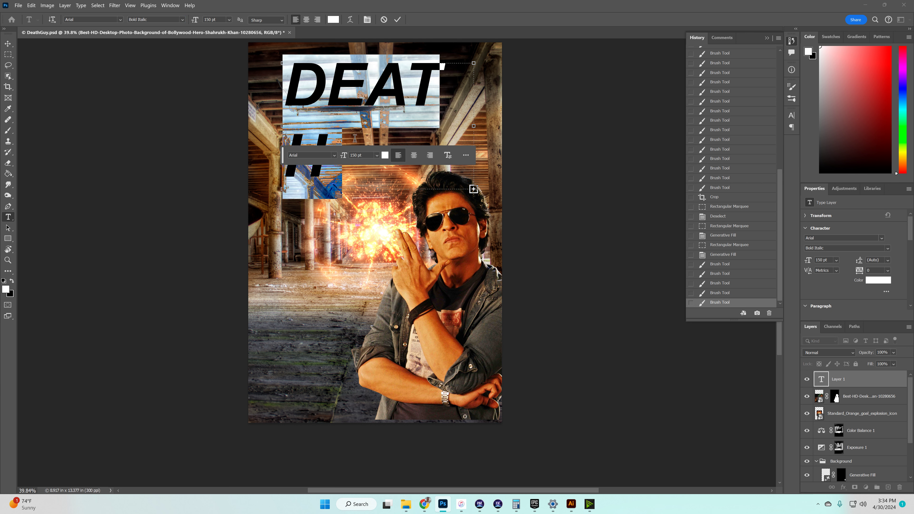
click(414, 156)
click(389, 138)
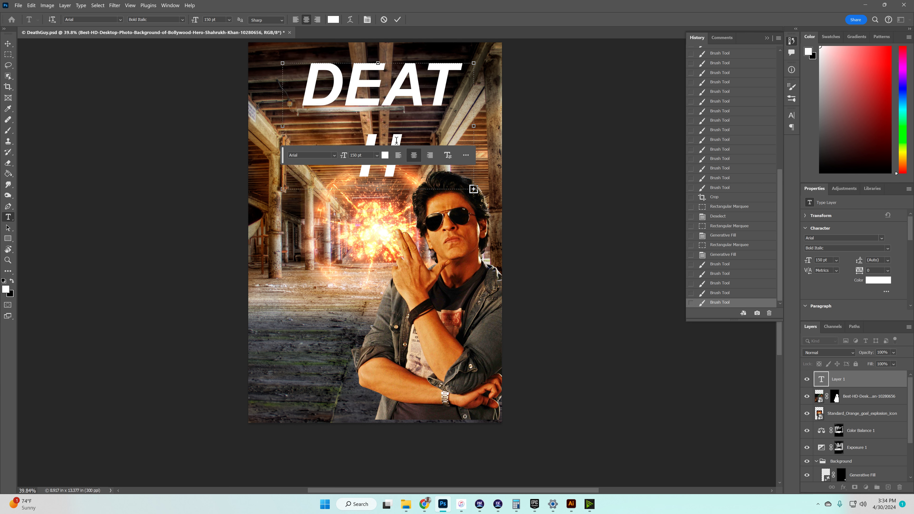
drag(283, 126, 260, 125)
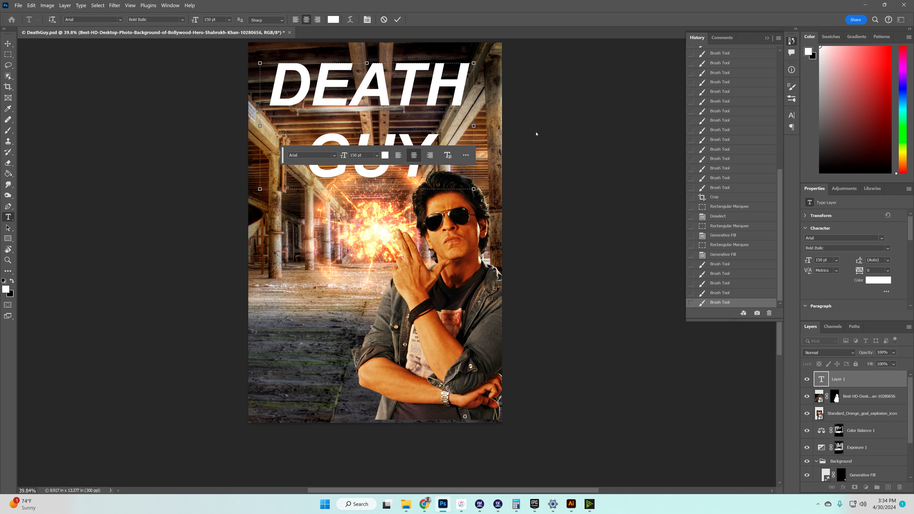
drag(474, 126, 502, 126)
drag(259, 125, 248, 126)
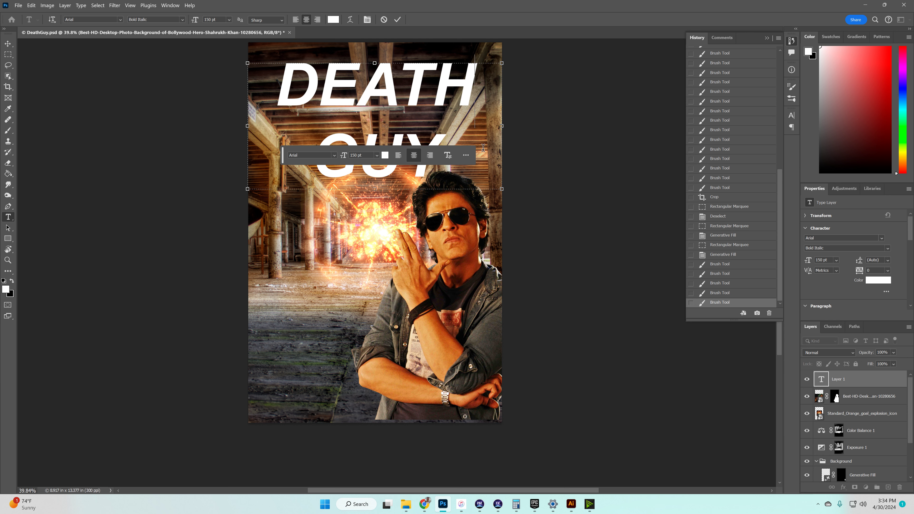
Step: Tighten the leading of both title lines to 132 pt
drag(403, 129, 284, 99)
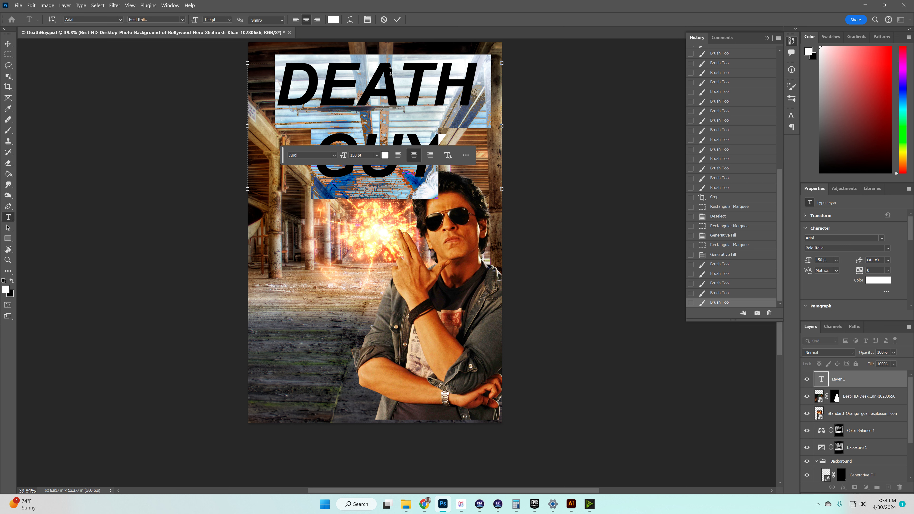
click(467, 156)
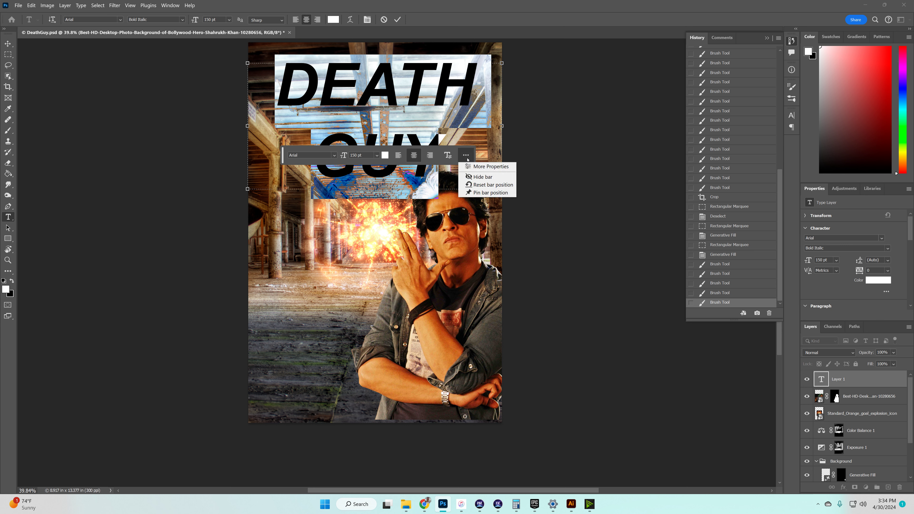
click(465, 156)
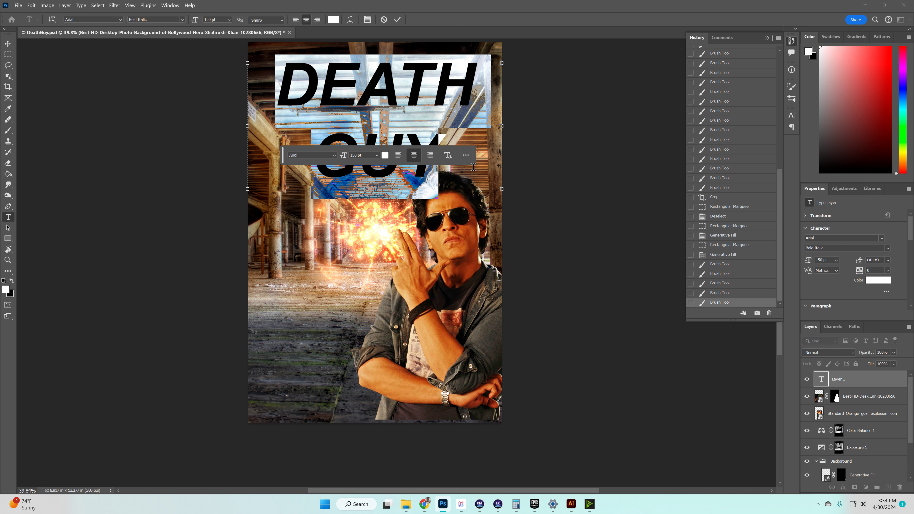
click(465, 156)
click(466, 155)
click(170, 5)
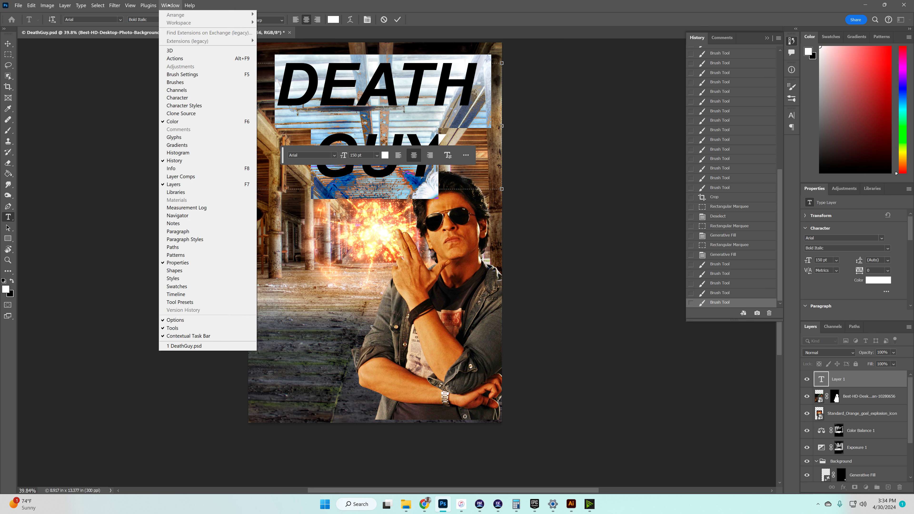
click(194, 97)
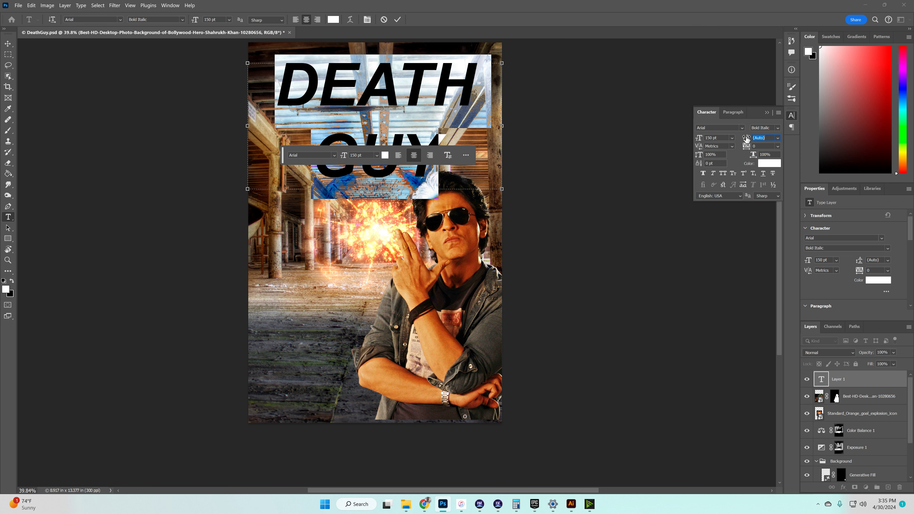
drag(747, 138, 727, 137)
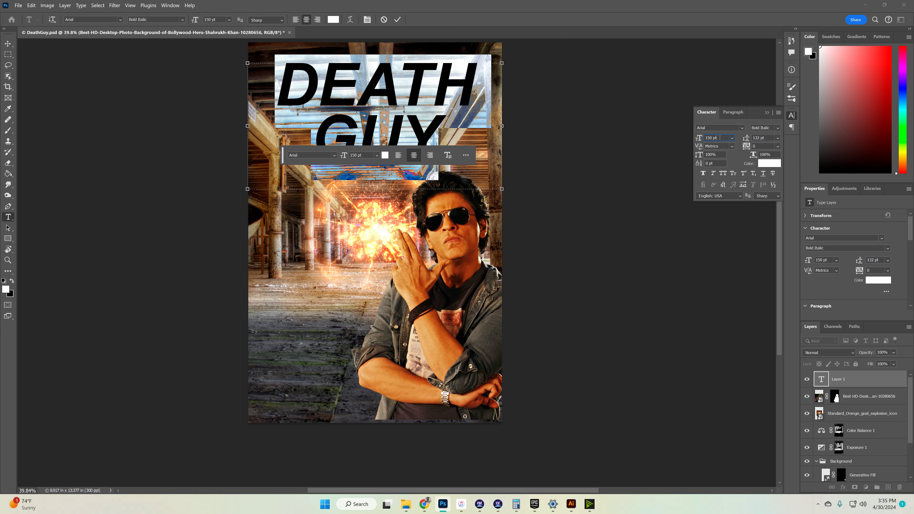
click(419, 103)
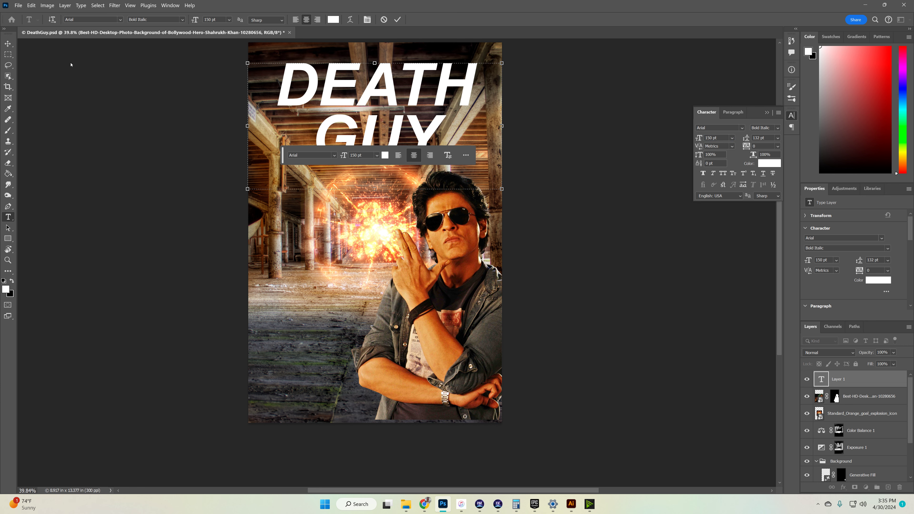
Step: Commit the title text and move the floating task bar off the poster
click(7, 44)
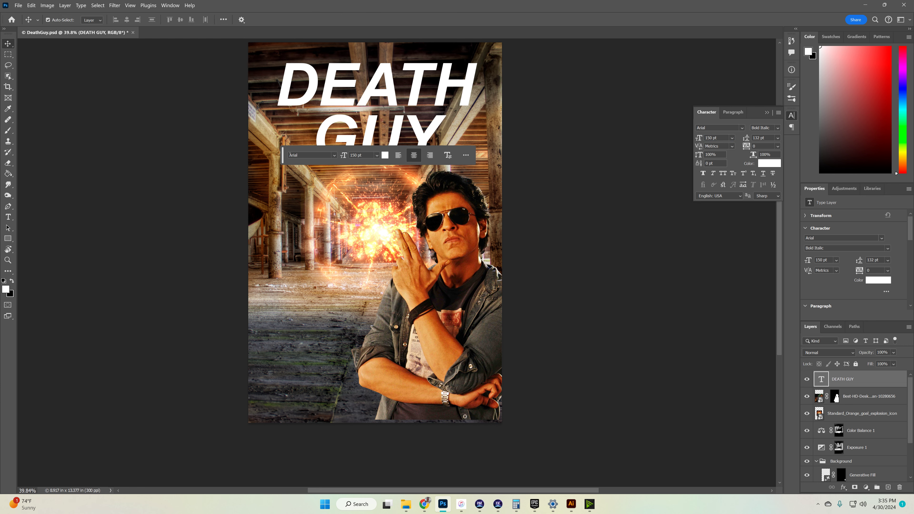
drag(283, 151, 522, 222)
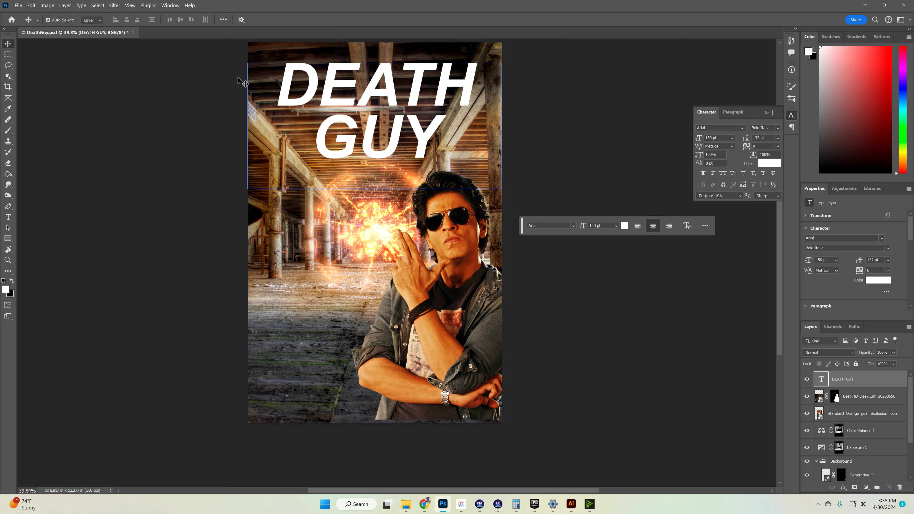
click(65, 5)
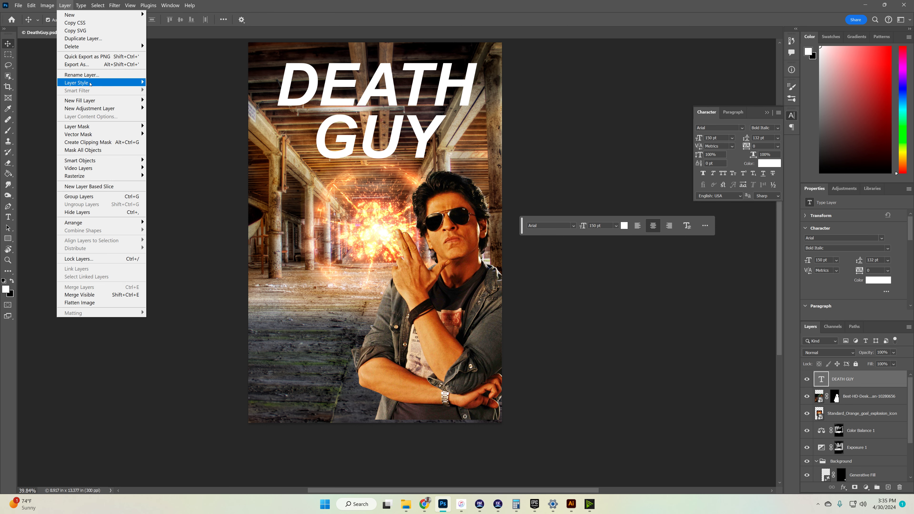
click(132, 75)
key(Return)
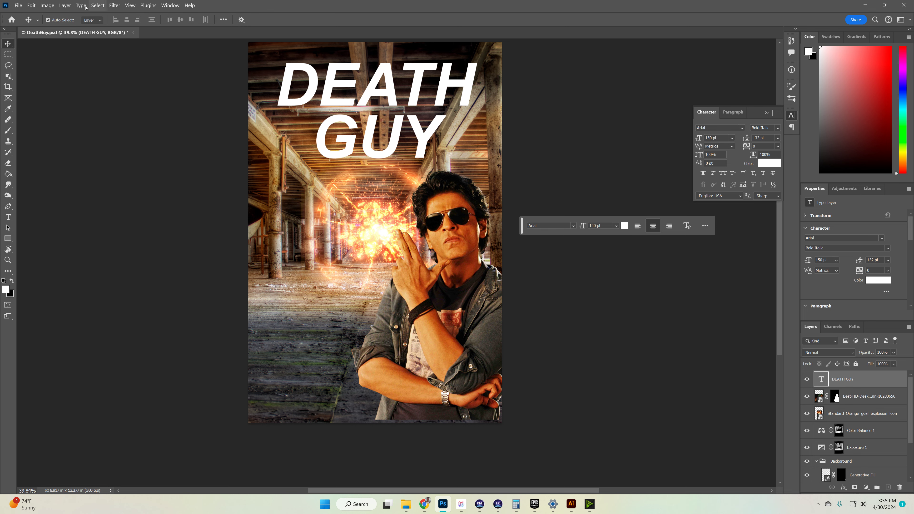
Step: Add a Drop Shadow to the DEATH GUY layer with 100% opacity and a size of 32 px
click(65, 5)
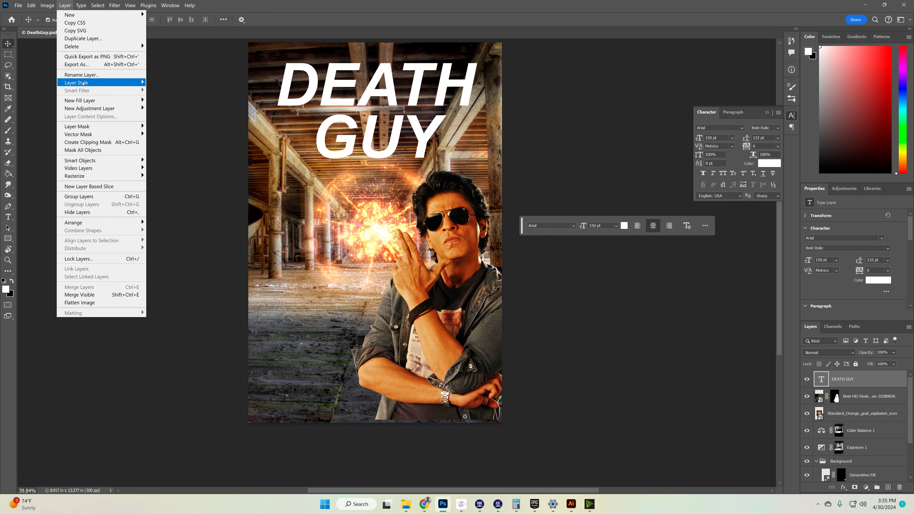
mouse_move(83, 83)
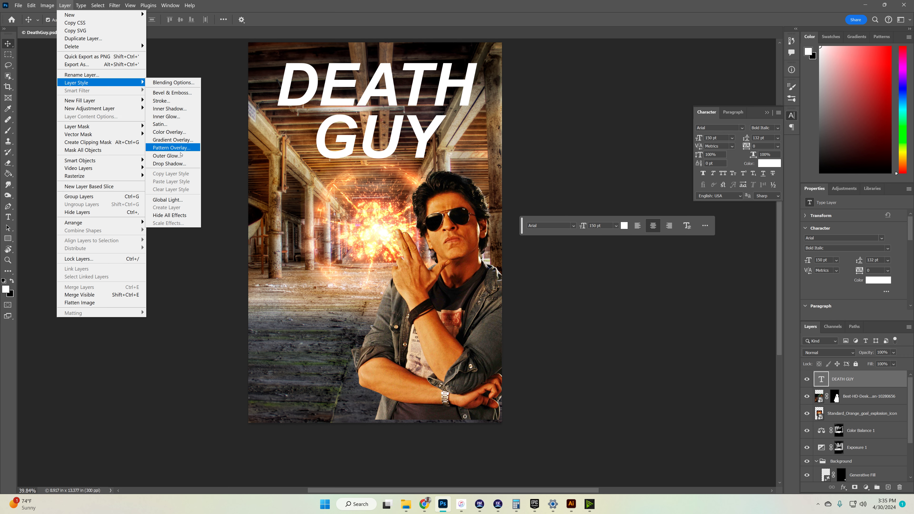
click(183, 163)
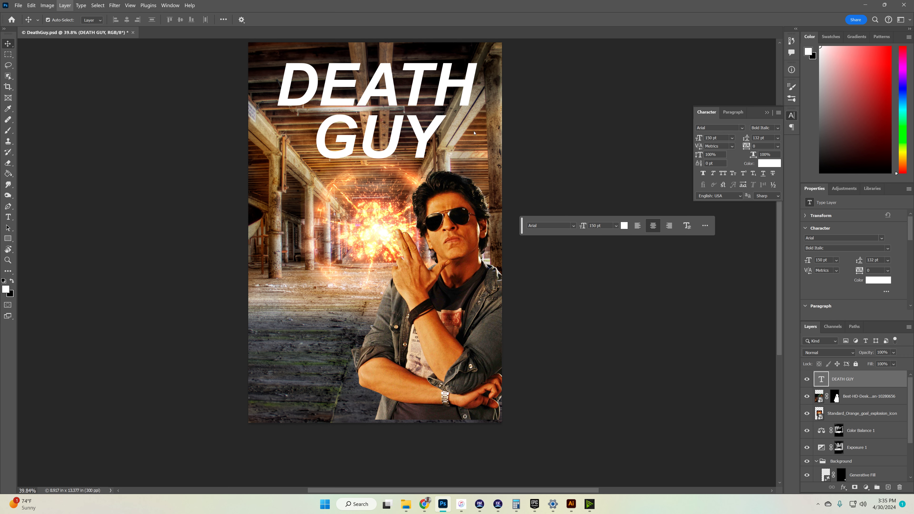
drag(617, 145, 692, 164)
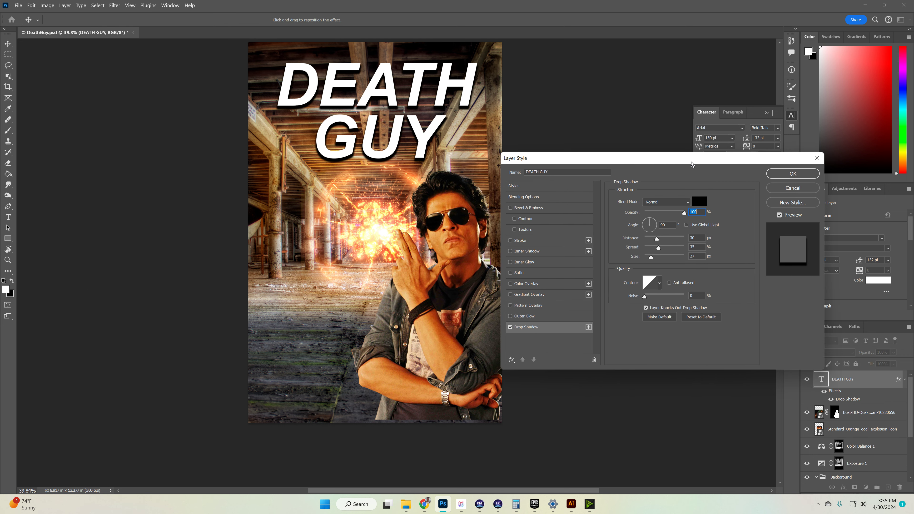
drag(684, 212, 707, 217)
drag(650, 257, 652, 257)
Step: Set the title's drop shadow to a 120° angle, 36 px distance and 54% spread
mouse_move(652, 221)
mouse_down()
mouse_move(653, 238)
mouse_move(650, 220)
mouse_up()
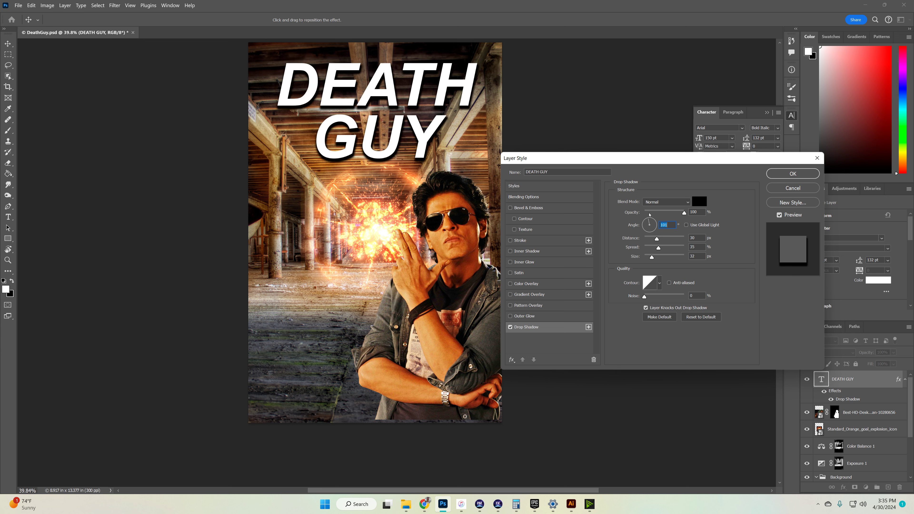
click(647, 219)
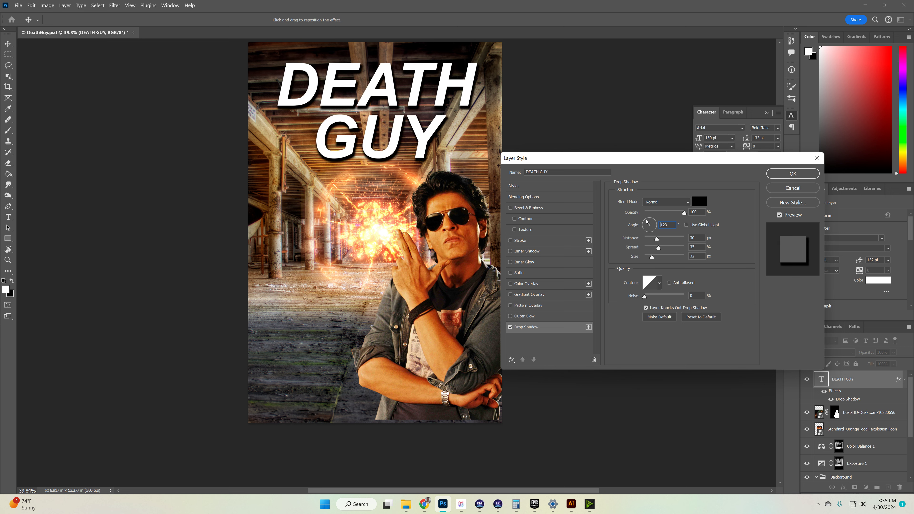
click(647, 222)
click(647, 221)
drag(663, 240, 666, 248)
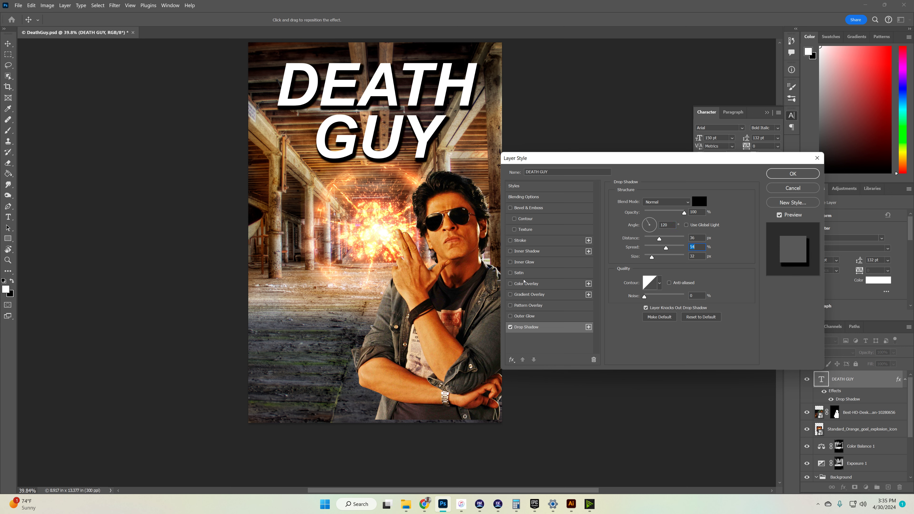
Step: Add a linear yellow-orange to red Gradient Overlay to the DEATH GUY title at 100% opacity
click(510, 295)
click(521, 295)
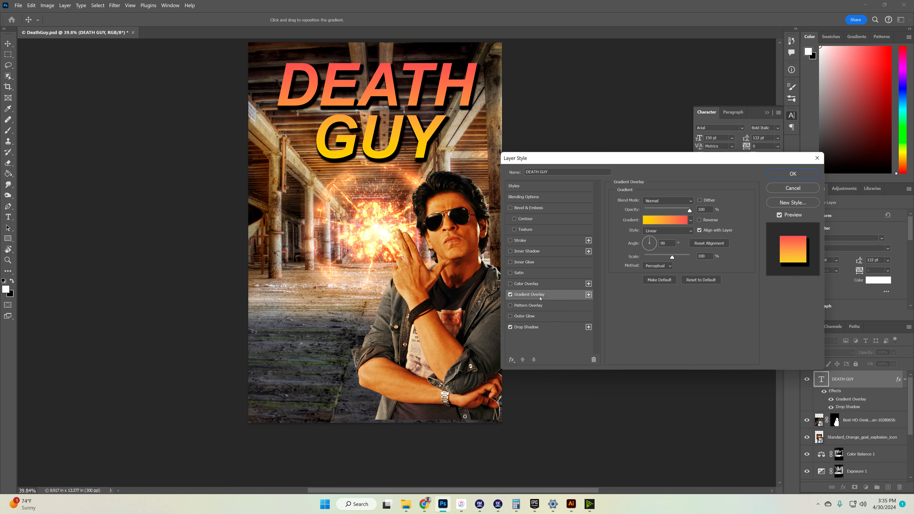
mouse_move(690, 211)
mouse_down()
mouse_move(655, 211)
mouse_move(695, 211)
mouse_up()
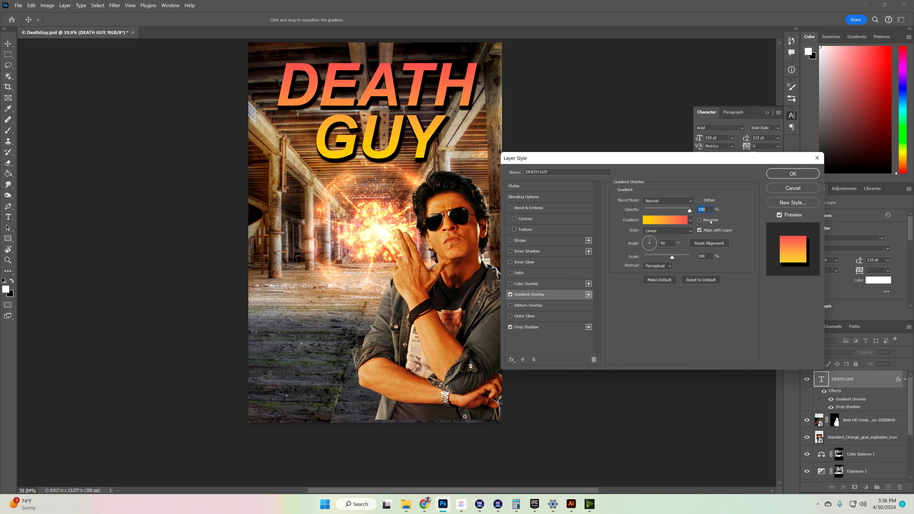
click(690, 221)
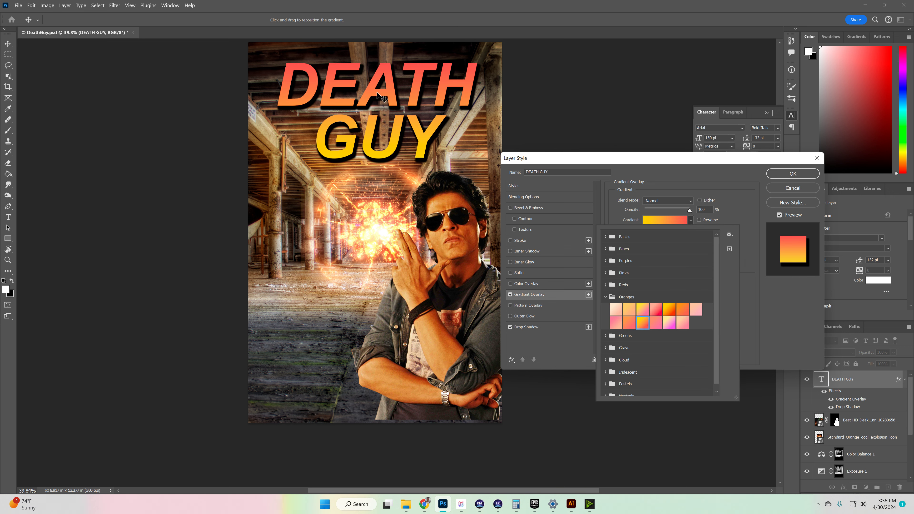
click(724, 177)
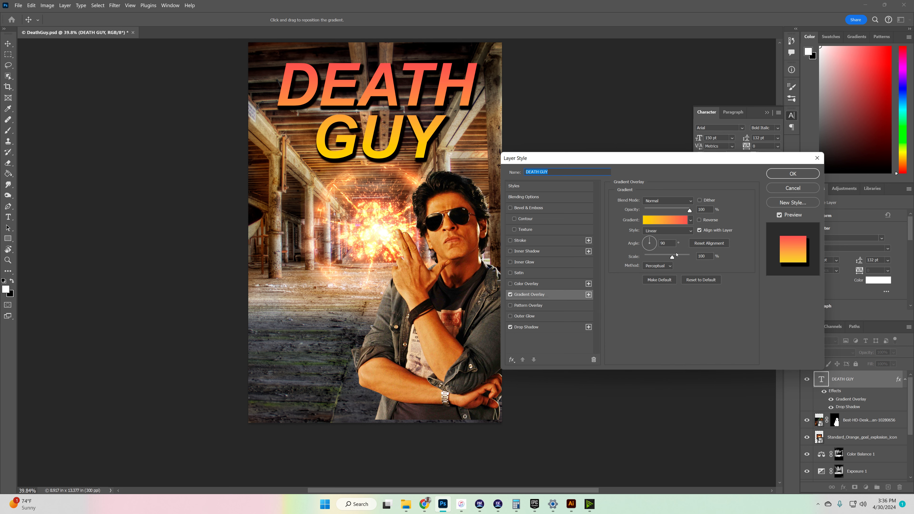
Step: Set the title's gradient overlay to 93% scale and a 111° angle, and apply the layer style
drag(664, 257, 646, 241)
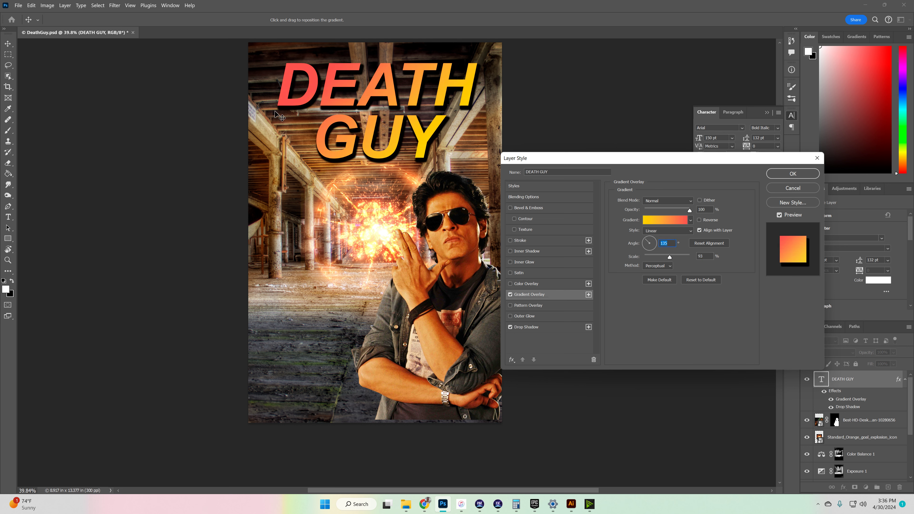
click(648, 239)
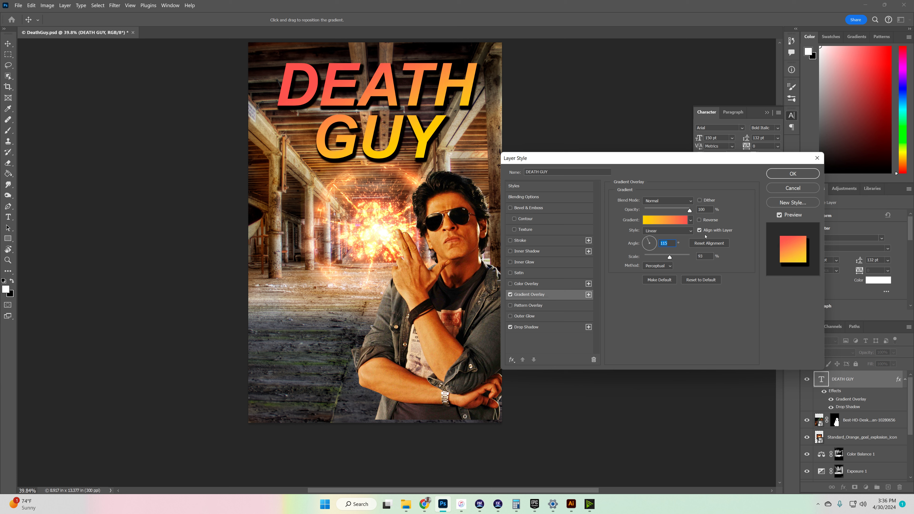
click(792, 174)
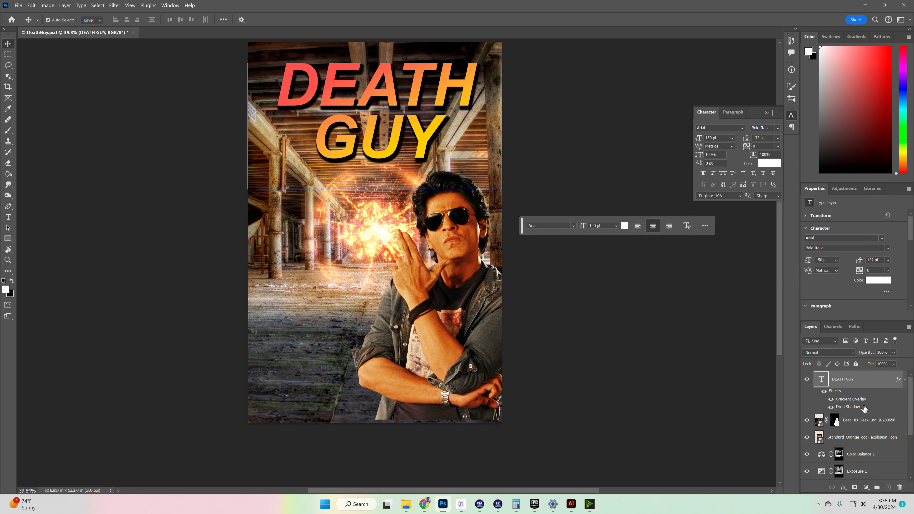
scroll(864, 409, down, 4)
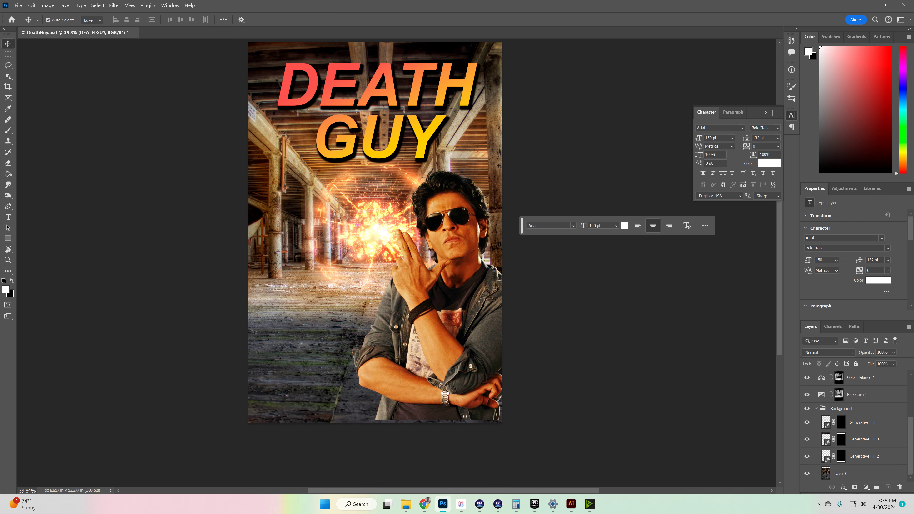
key(alt+Tab)
drag(1, 288, 0, 8)
scroll(859, 443, up, 4)
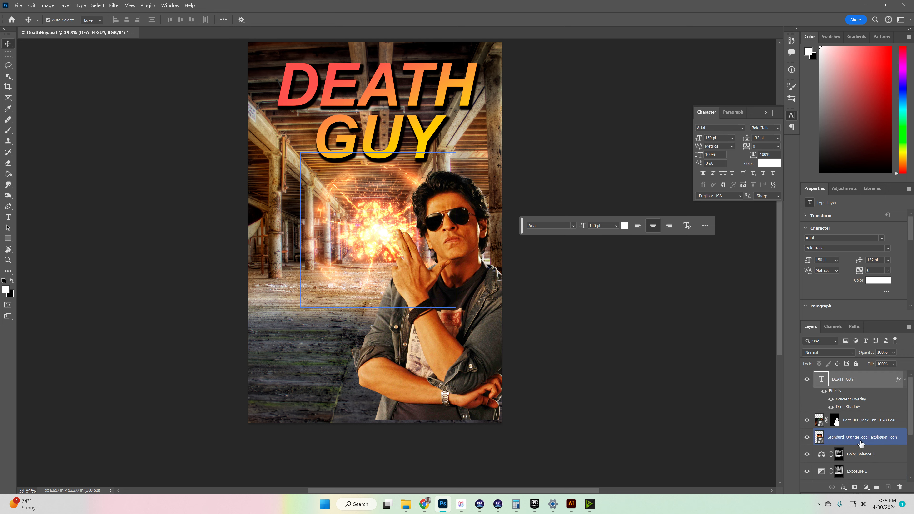
Step: Select a thin strip along the poster's bottom edge below the man and extend him with a Generative Fill without a prompt
click(806, 421)
click(806, 421)
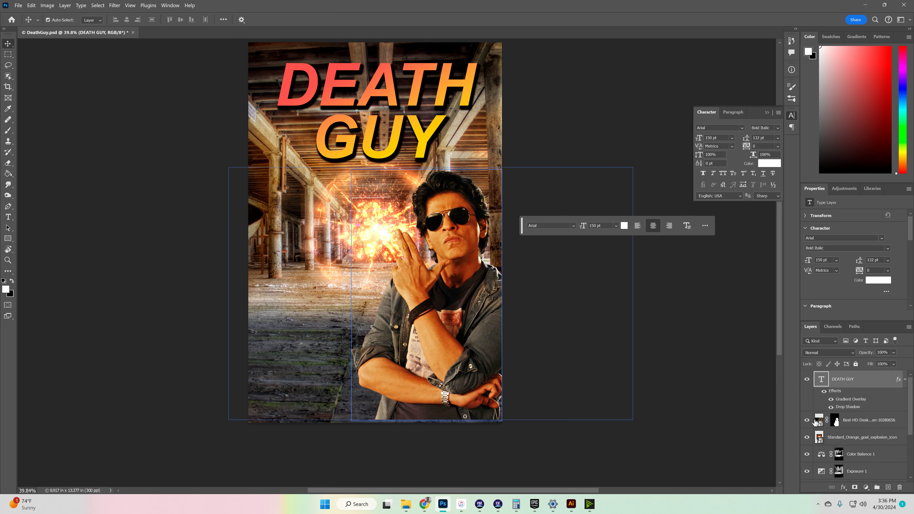
click(863, 421)
key(m)
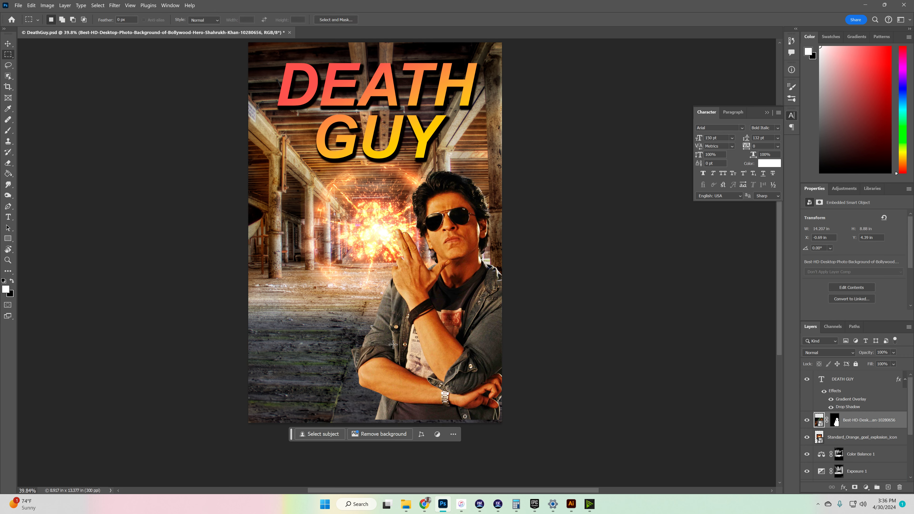
drag(374, 413, 511, 432)
scroll(513, 352, down, 3)
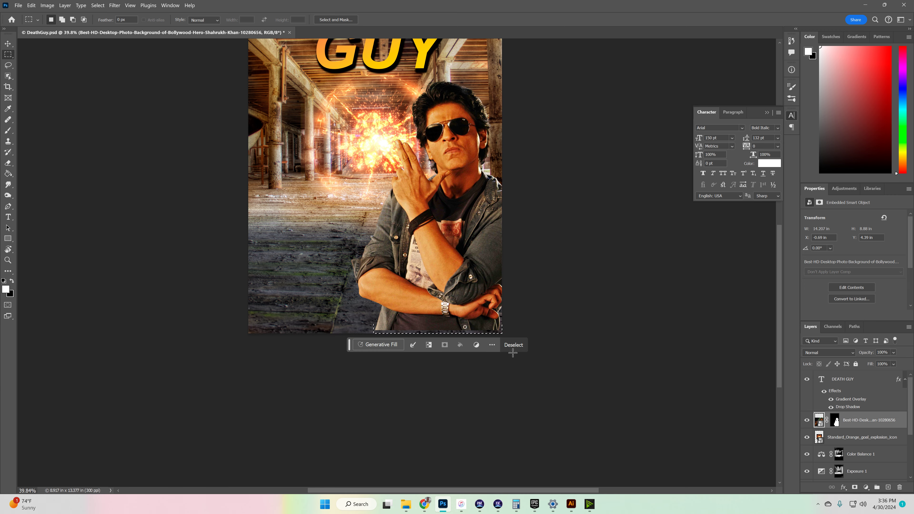
click(391, 346)
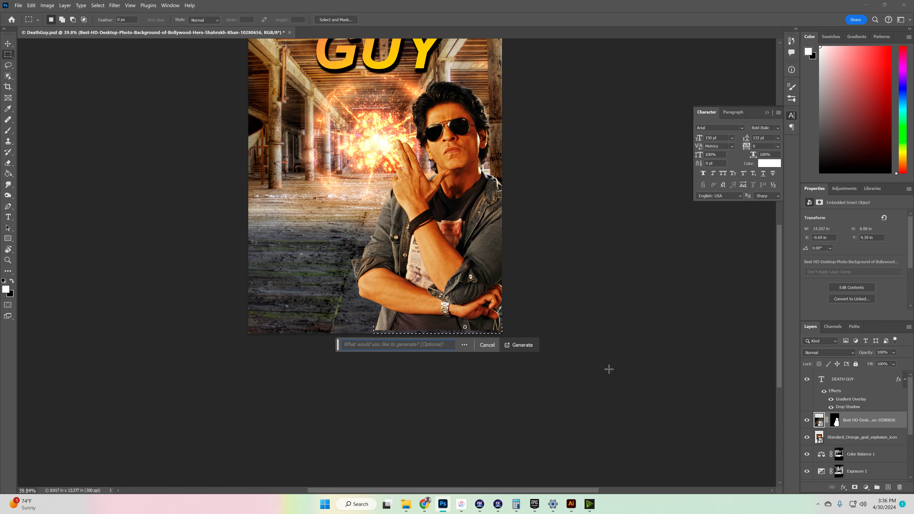
click(531, 345)
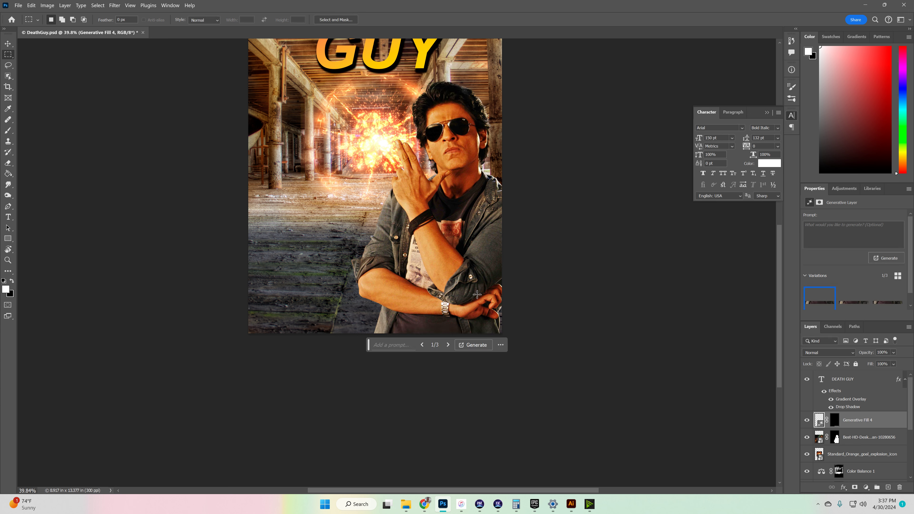
Step: Create a new empty layer above the DEATH GUY title layer
click(858, 380)
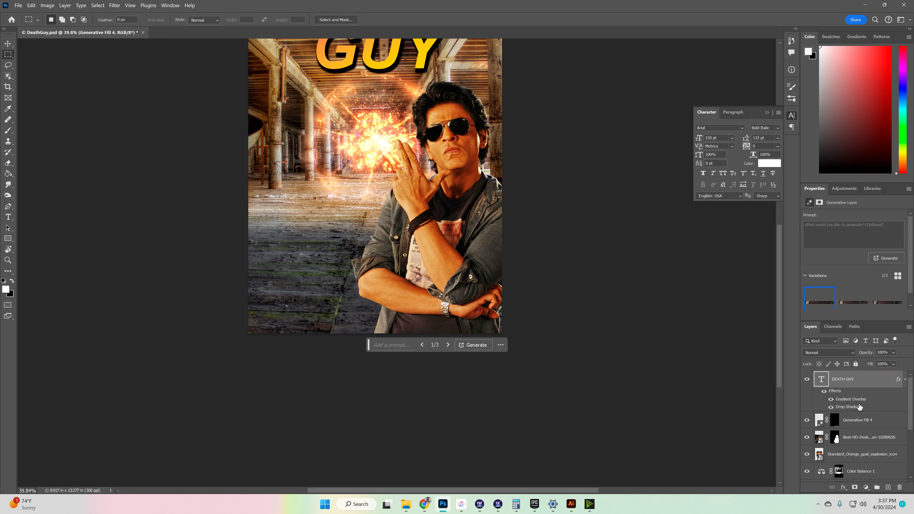
click(888, 487)
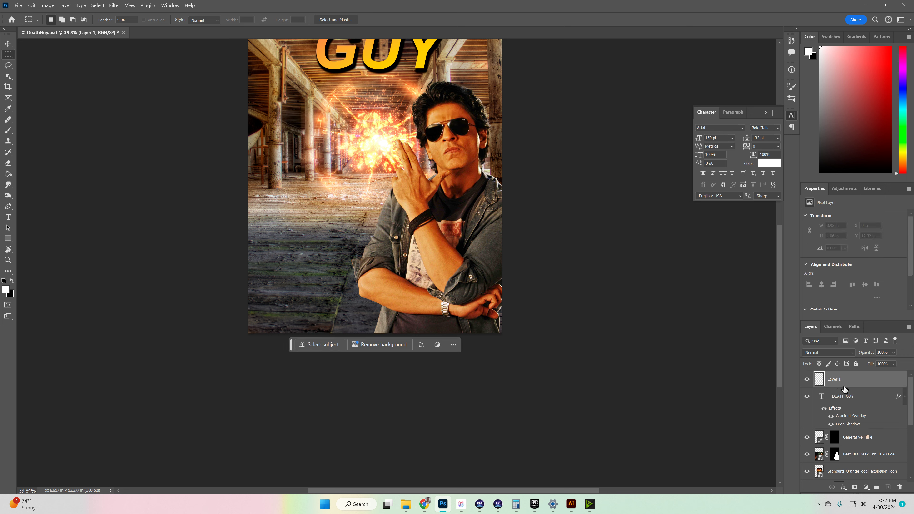
right_click(8, 54)
click(28, 56)
drag(234, 248, 567, 364)
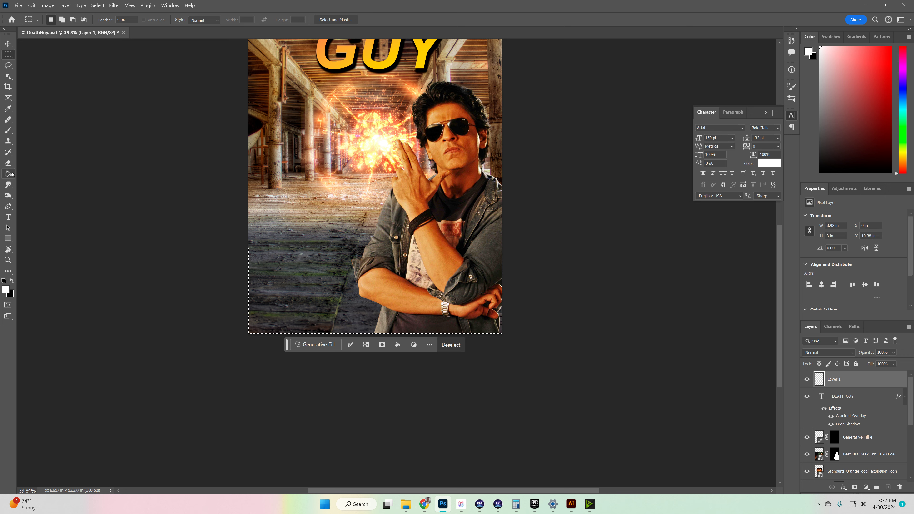
click(448, 303)
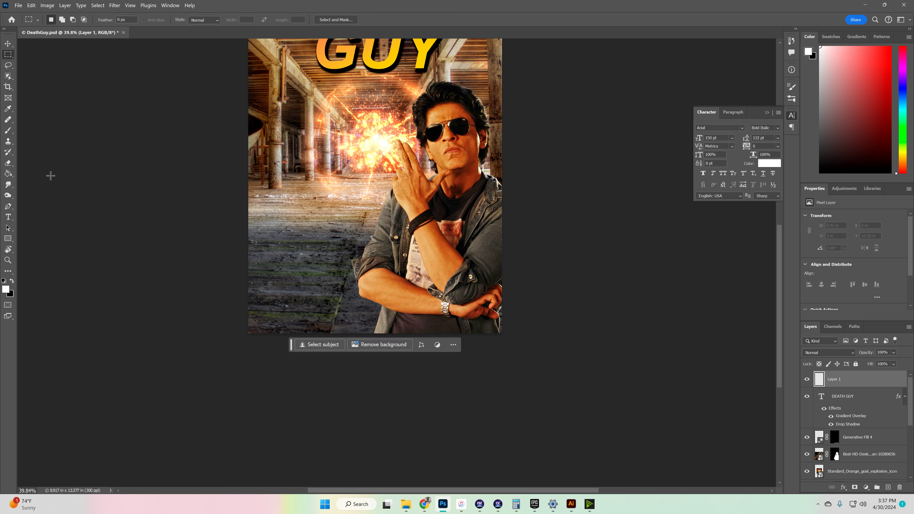
Step: Draw a vertical linear gradient over the poster's lower part, white above and black toward the bottom, using the Gradient tool
click(8, 174)
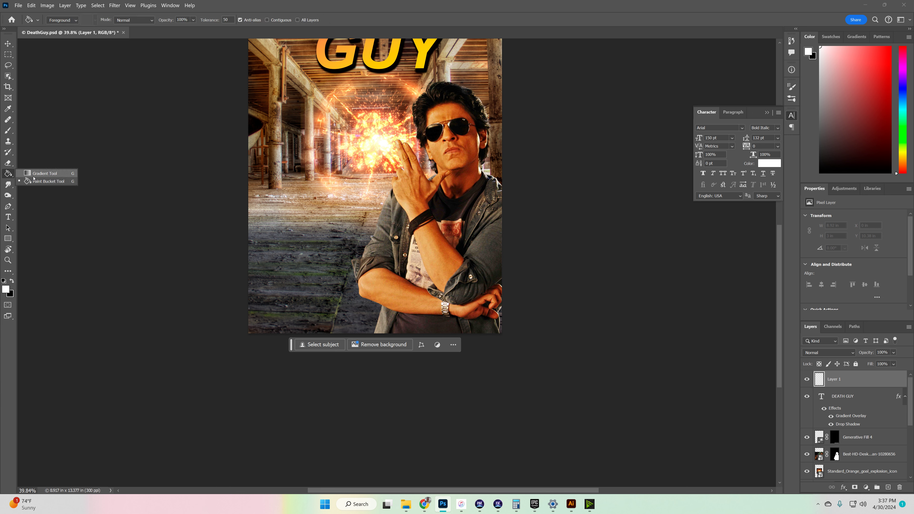
click(45, 173)
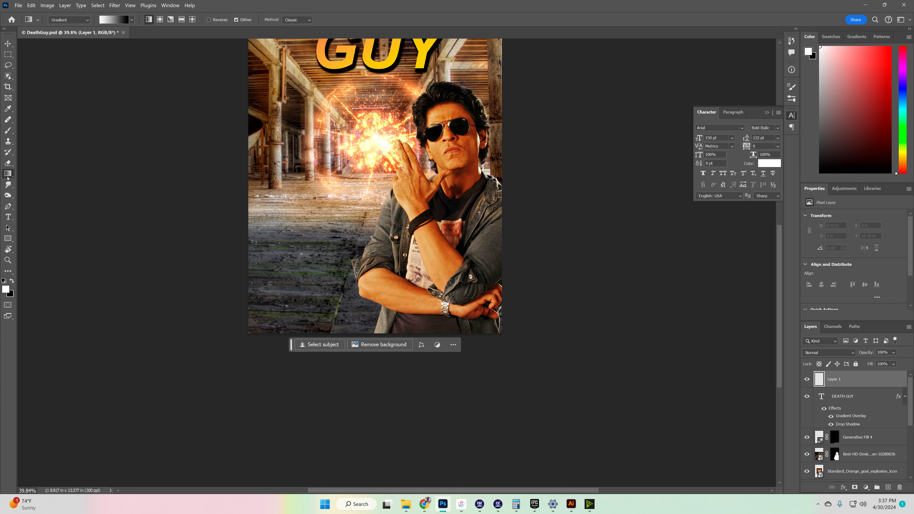
click(3, 281)
drag(388, 249, 385, 299)
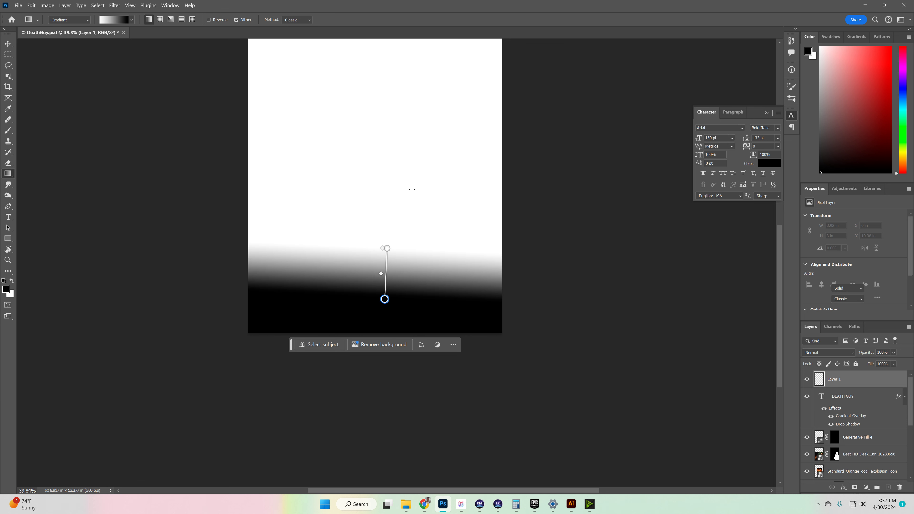
drag(372, 211, 374, 275)
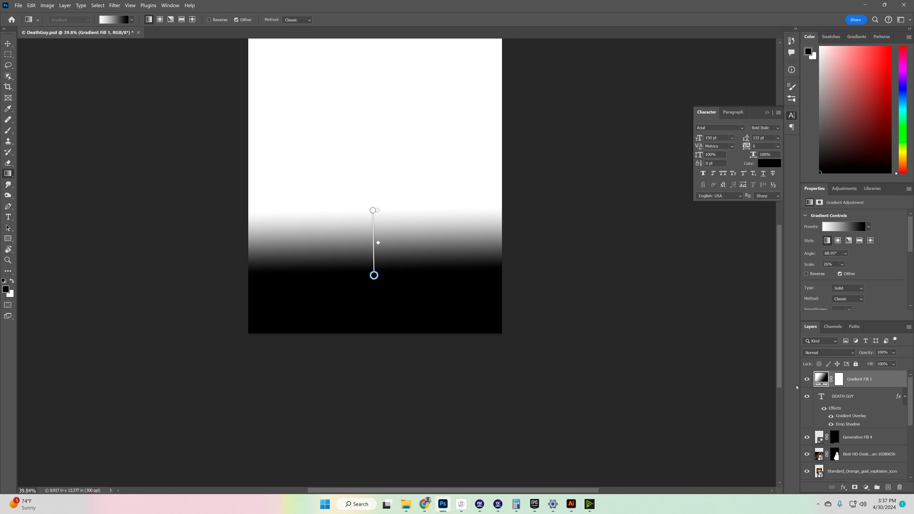
Step: Set the gradient layer's blend mode to Multiply and its opacity to 66%
click(838, 353)
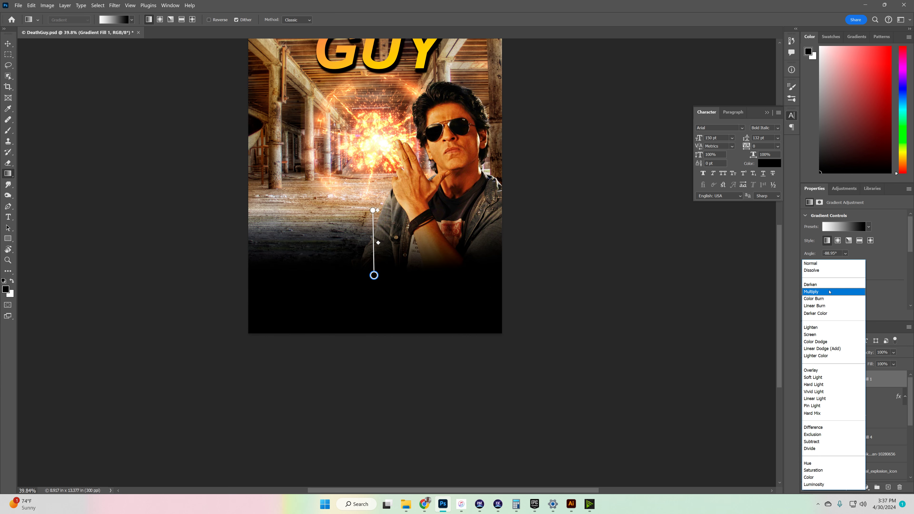
click(829, 292)
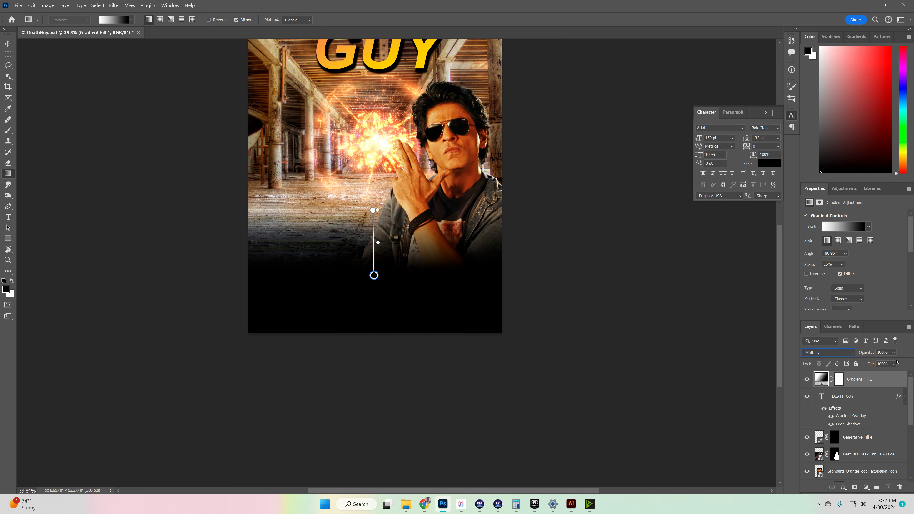
click(893, 355)
click(895, 363)
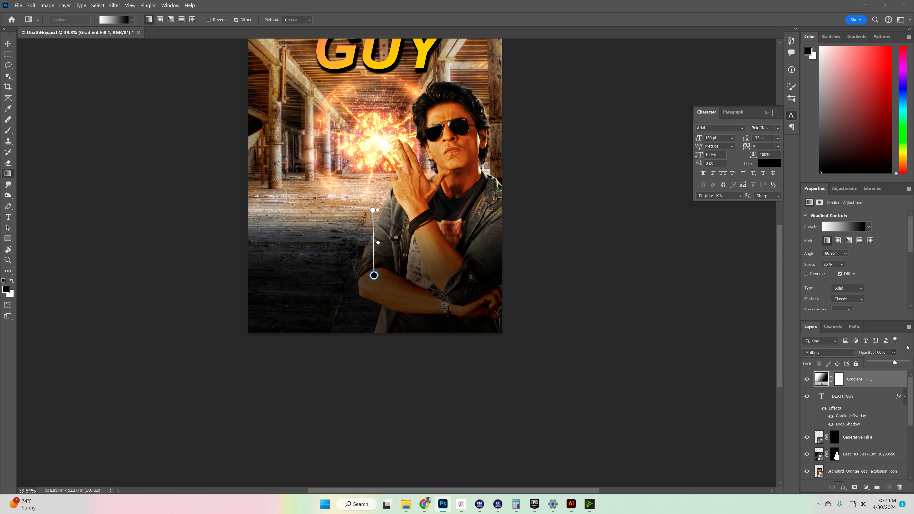
click(907, 347)
key(v)
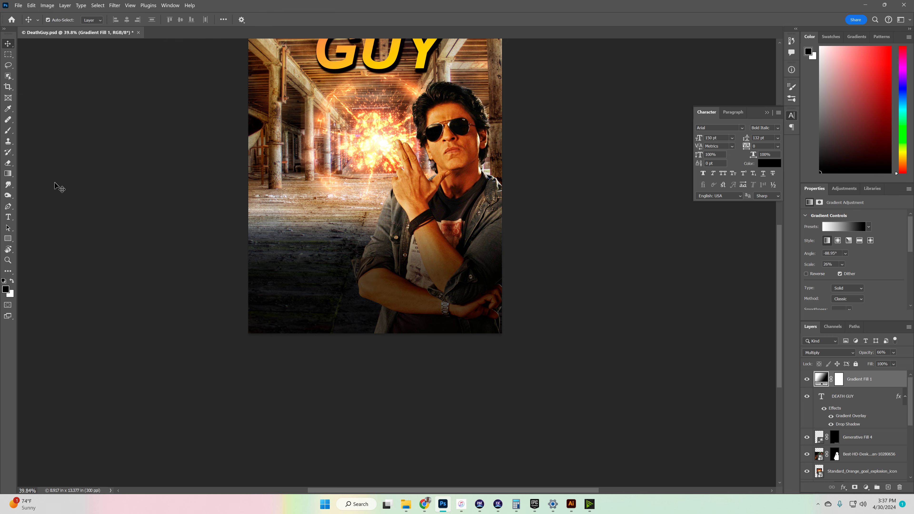
Step: Switch to Chrome and copy the StudioBinder movie credits image from the "movie poster text" image results
click(424, 503)
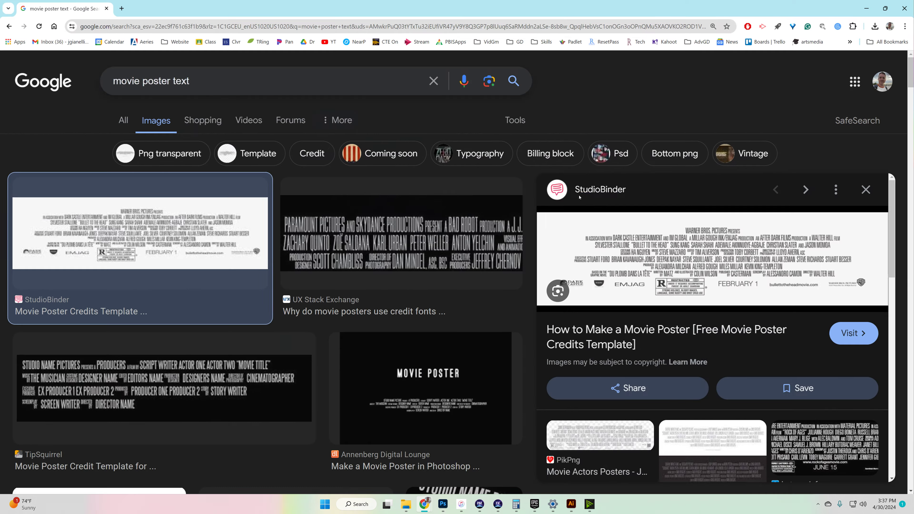
click(149, 80)
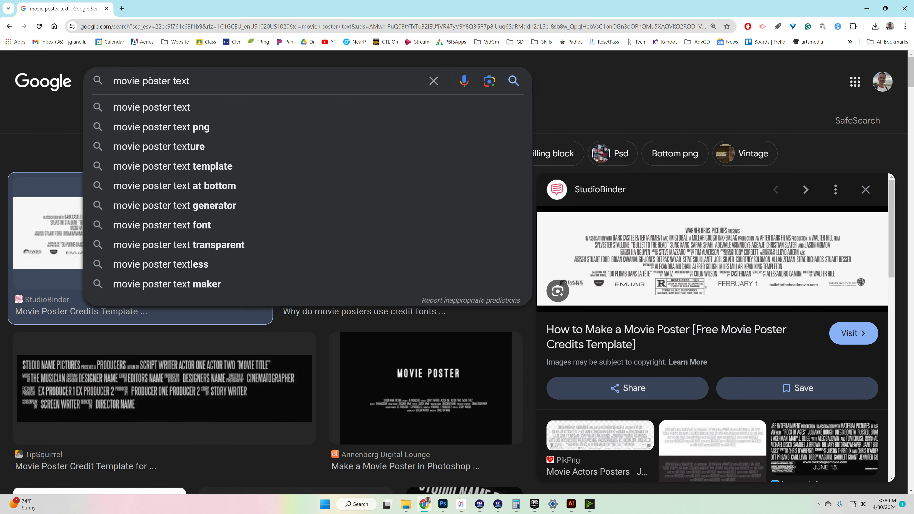
click(38, 221)
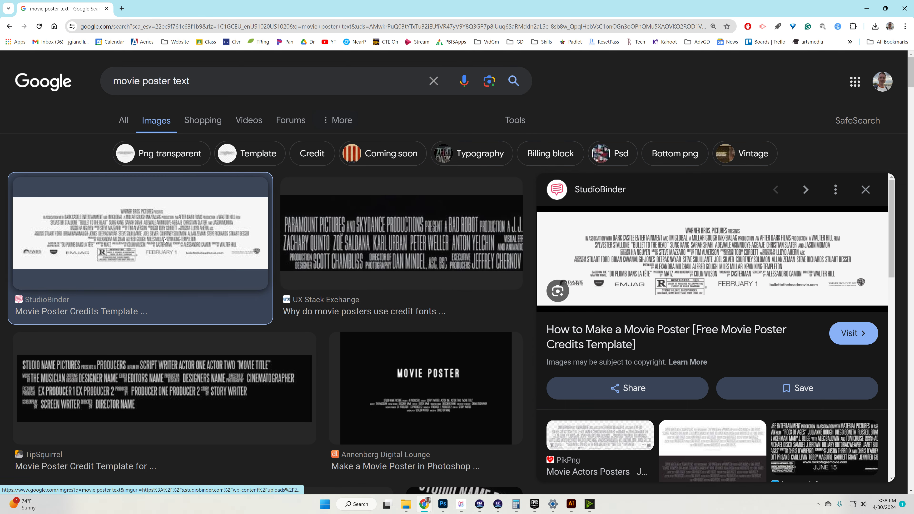
right_click(651, 244)
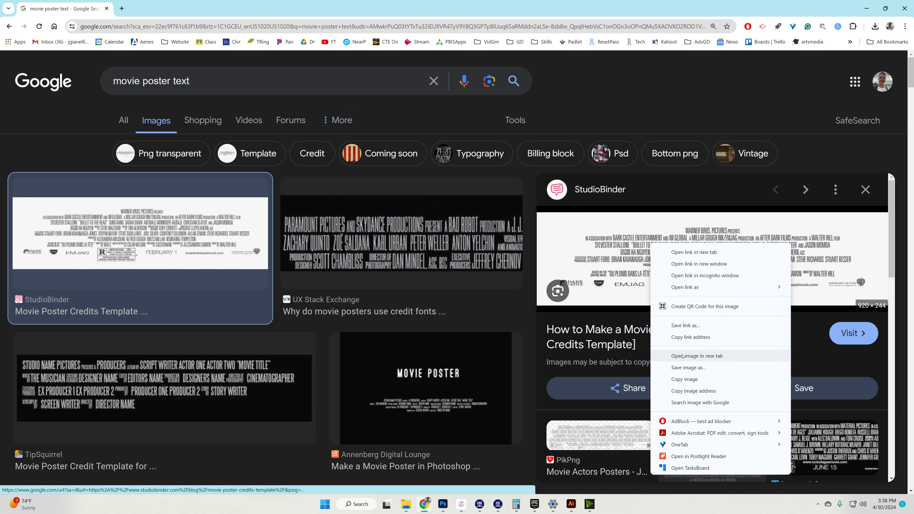
click(694, 381)
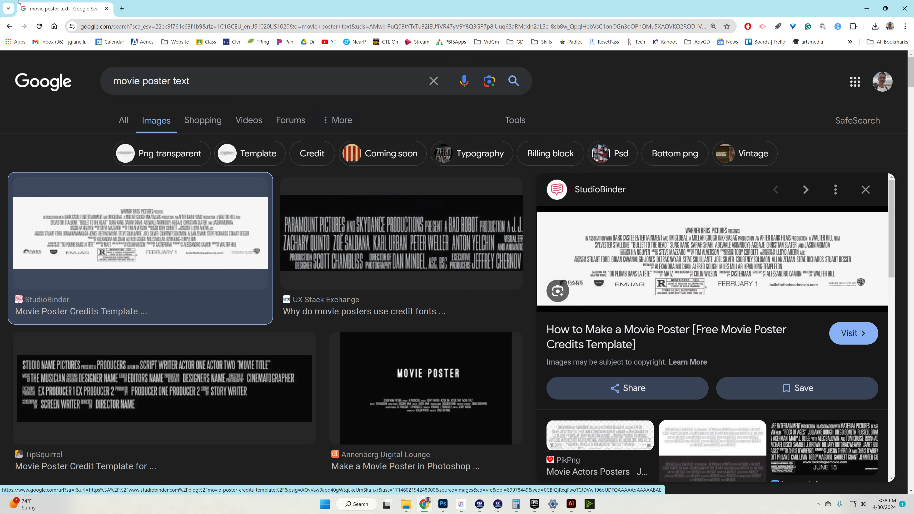
Step: Switch back to Photoshop, paste the credits image and move it to the poster's lower-left corner
drag(648, 8, 467, 513)
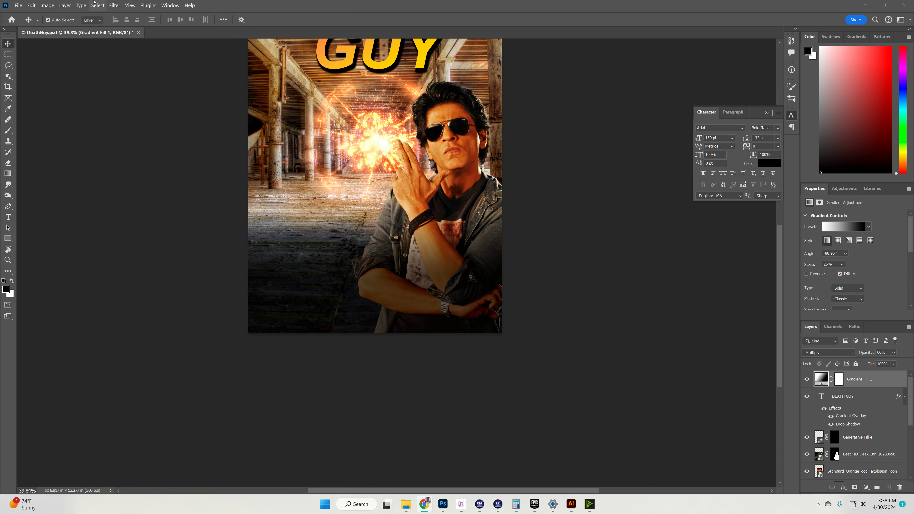
click(31, 5)
click(48, 74)
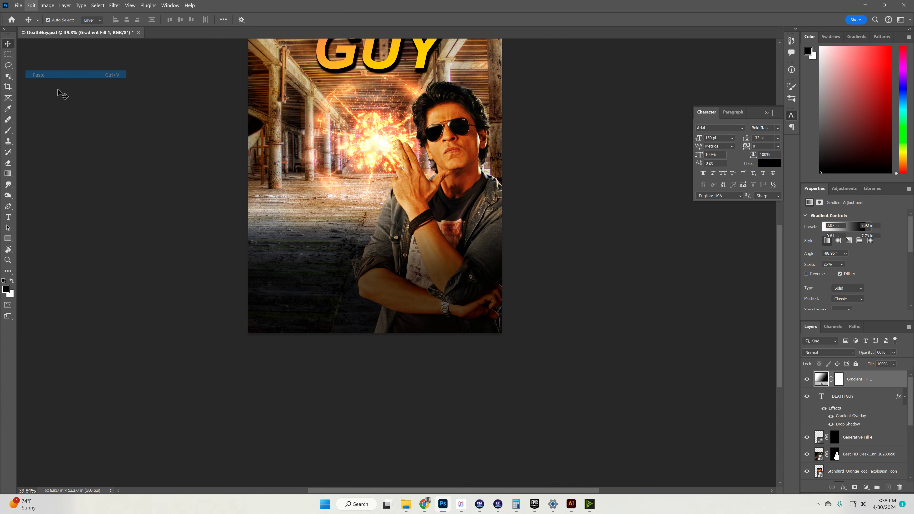
drag(377, 188, 276, 336)
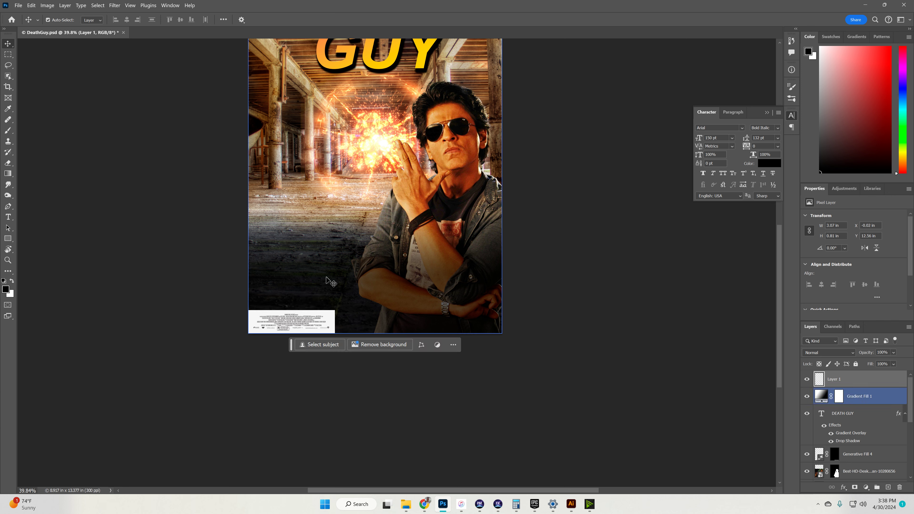
Step: Scale the credits image up to about 9.61 by 2.55 in and center it across the poster's bottom edge
key(ctrl+t)
drag(338, 312, 516, 237)
drag(468, 291, 461, 291)
click(564, 286)
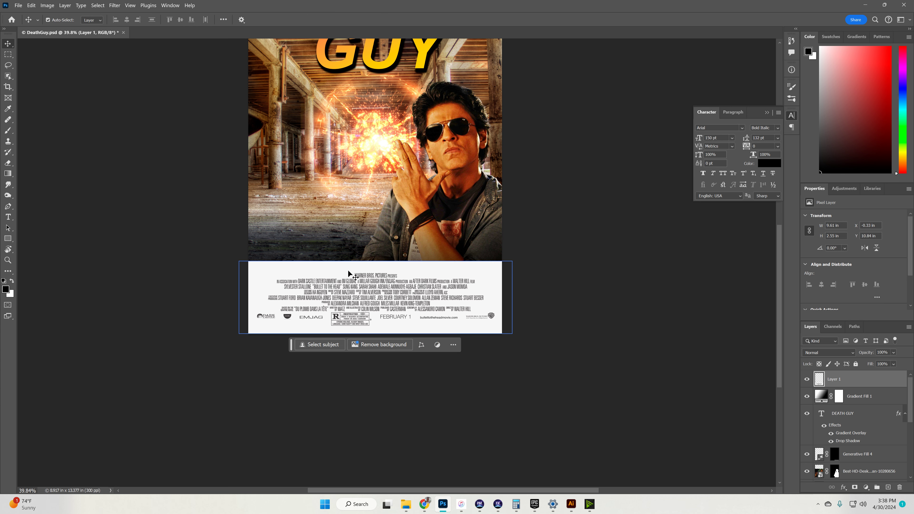
Step: Invert the credits image's colors, set its layer's blend mode to Screen, and deselect the layer
click(47, 5)
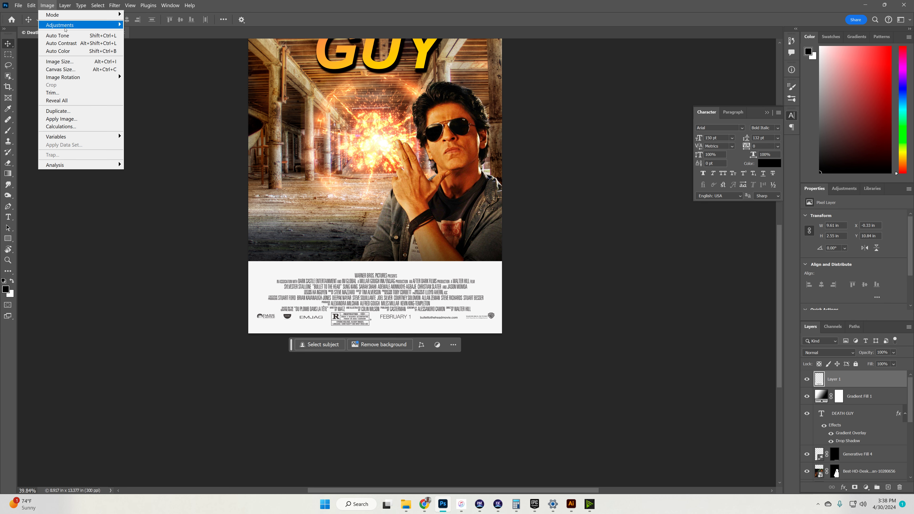
mouse_move(61, 25)
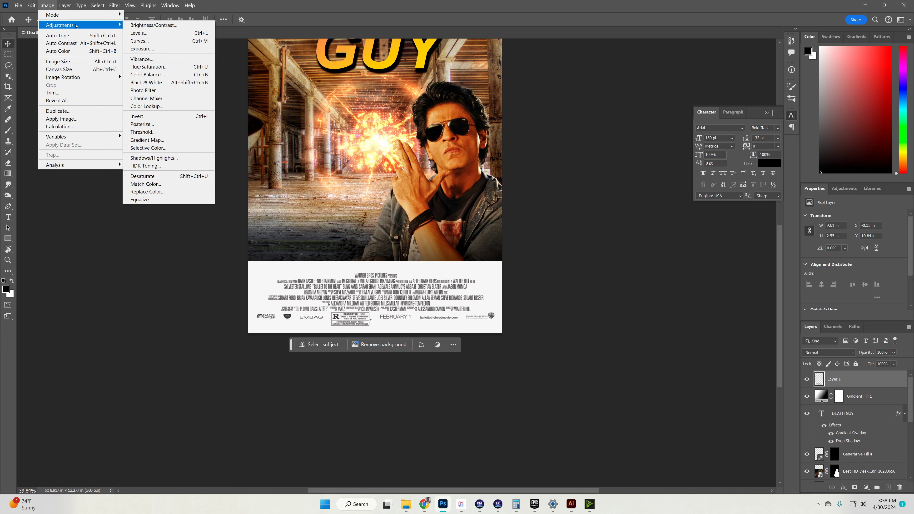
click(143, 119)
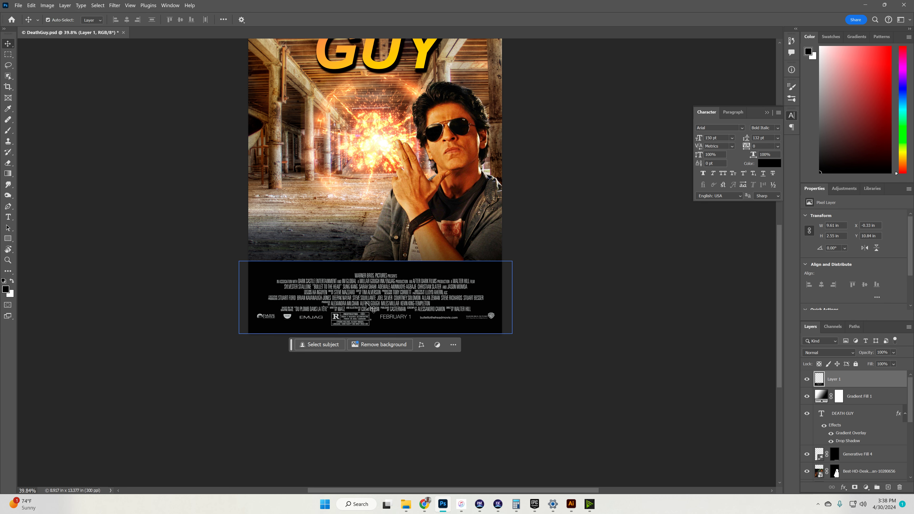
click(842, 355)
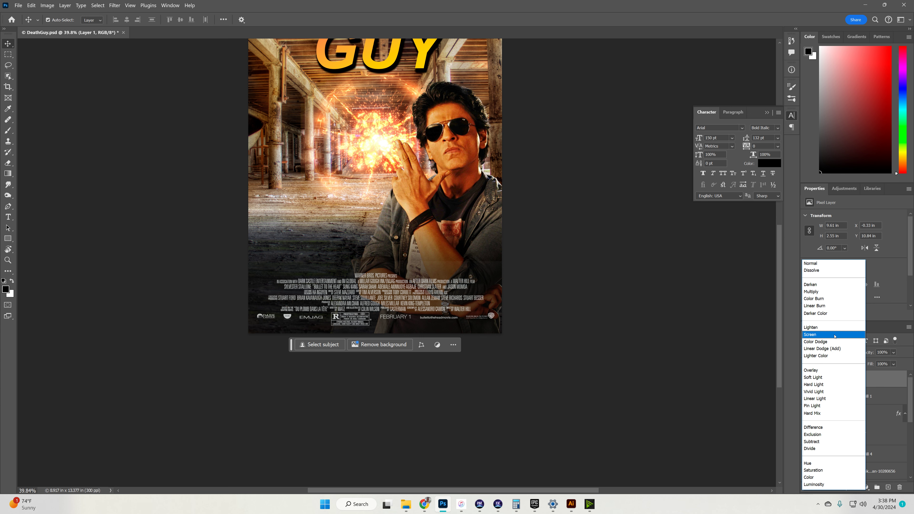
key(Escape)
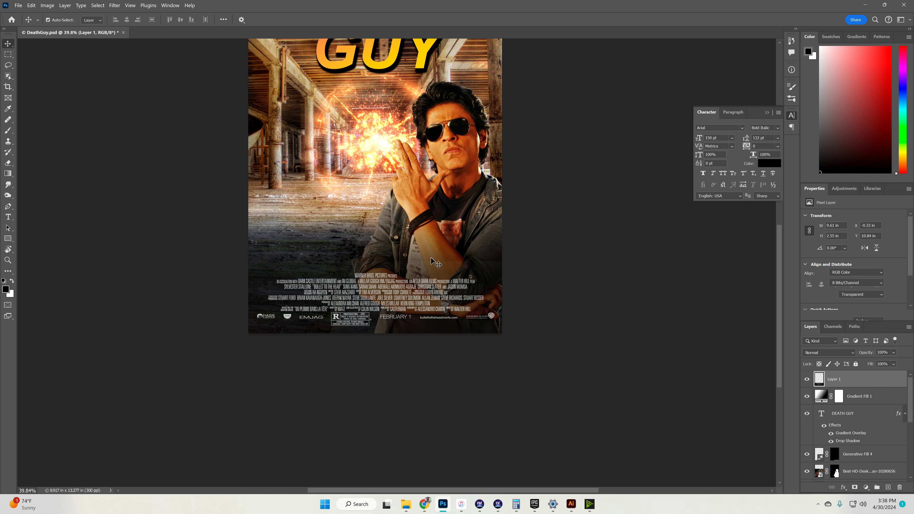
click(435, 262)
click(594, 298)
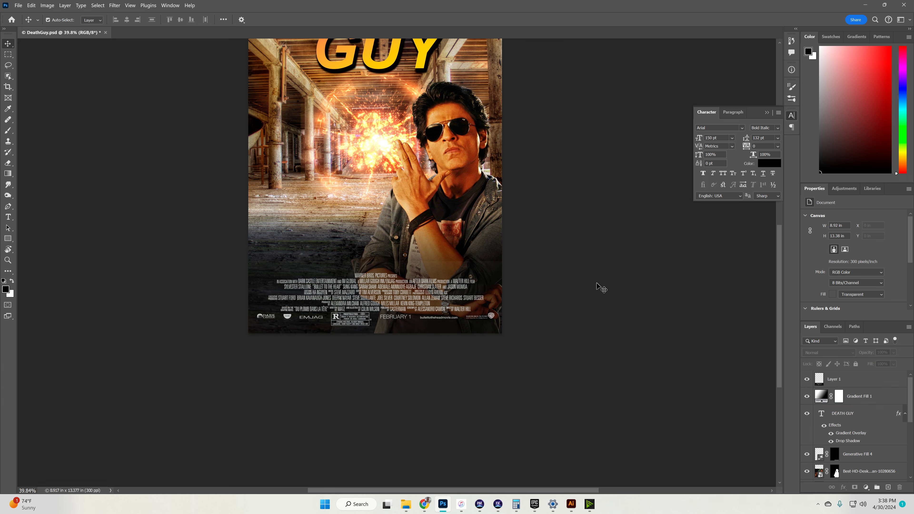
Step: Compare the poster with the Color Balance 1 and Exposure 1 adjustment layers hidden and shown, leaving both visible
scroll(596, 284, up, 5)
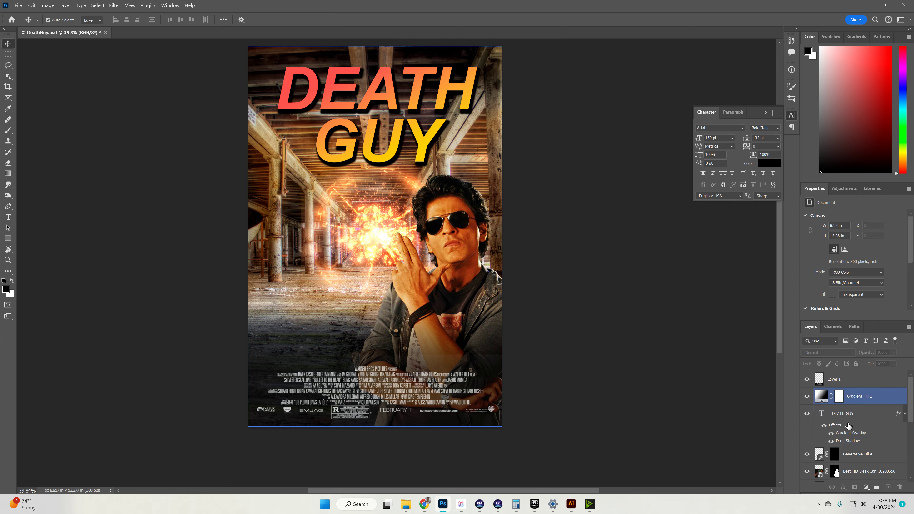
scroll(828, 403, down, 6)
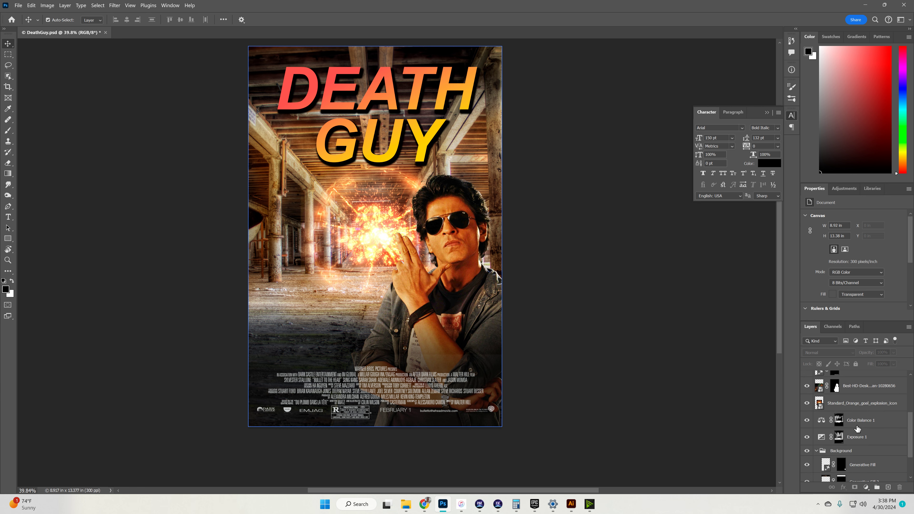
click(807, 377)
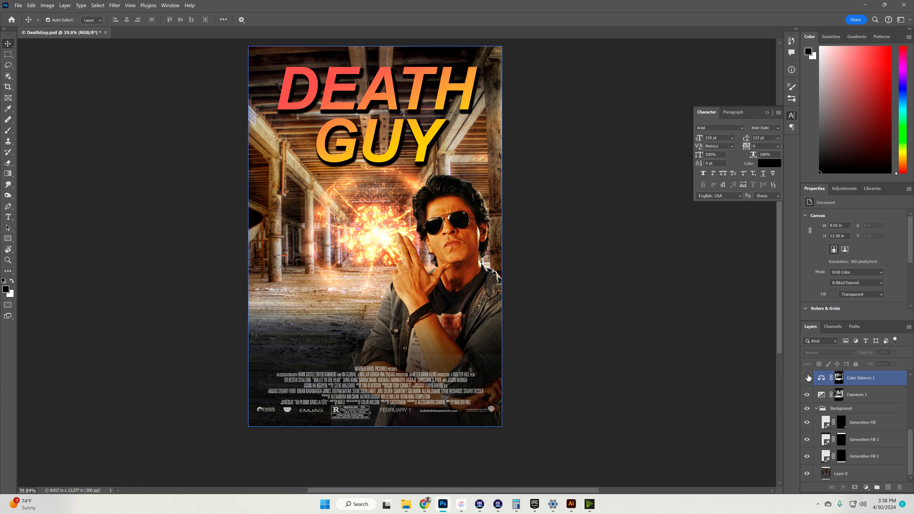
click(810, 394)
click(807, 394)
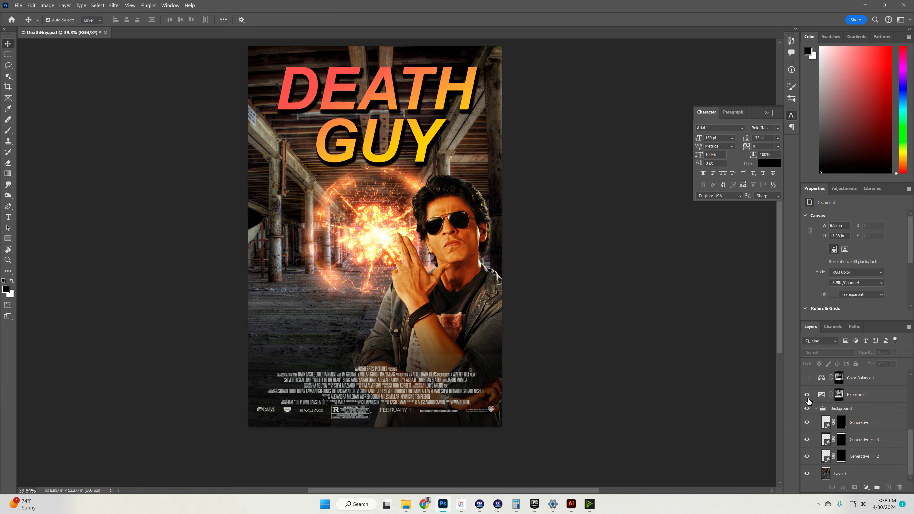
click(808, 377)
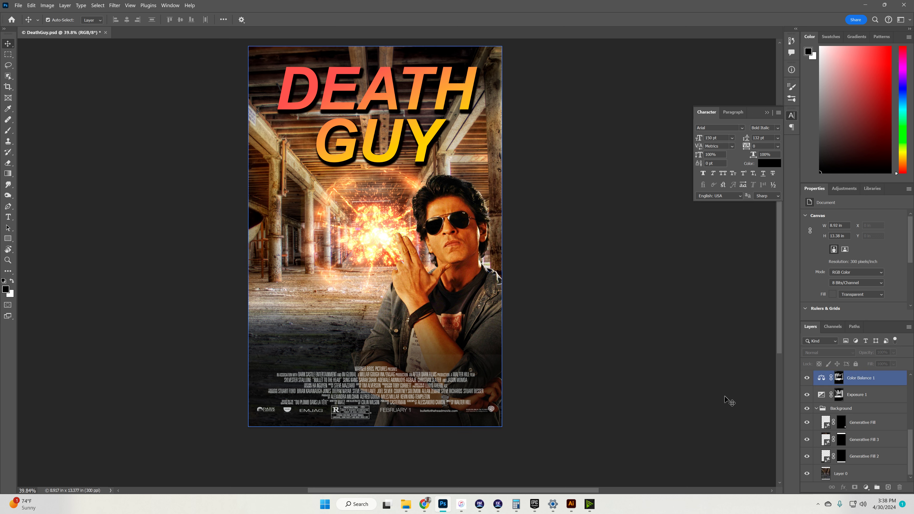
click(383, 420)
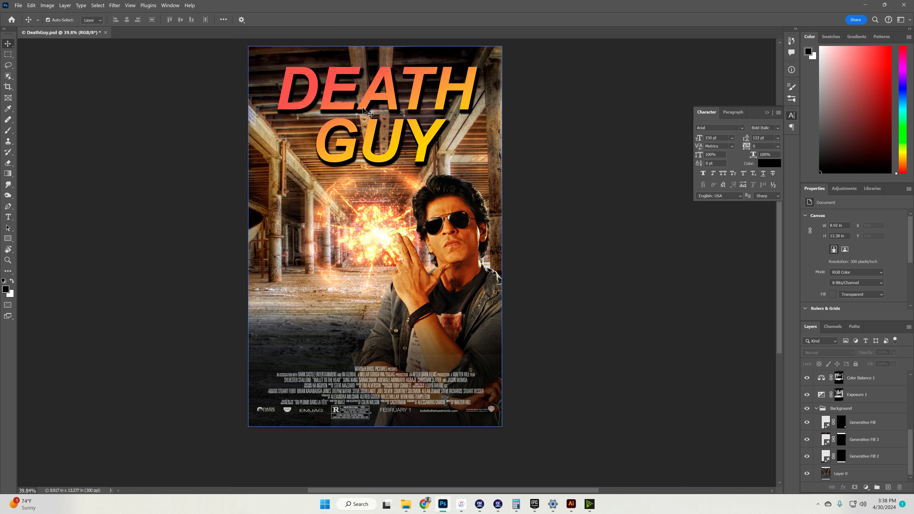